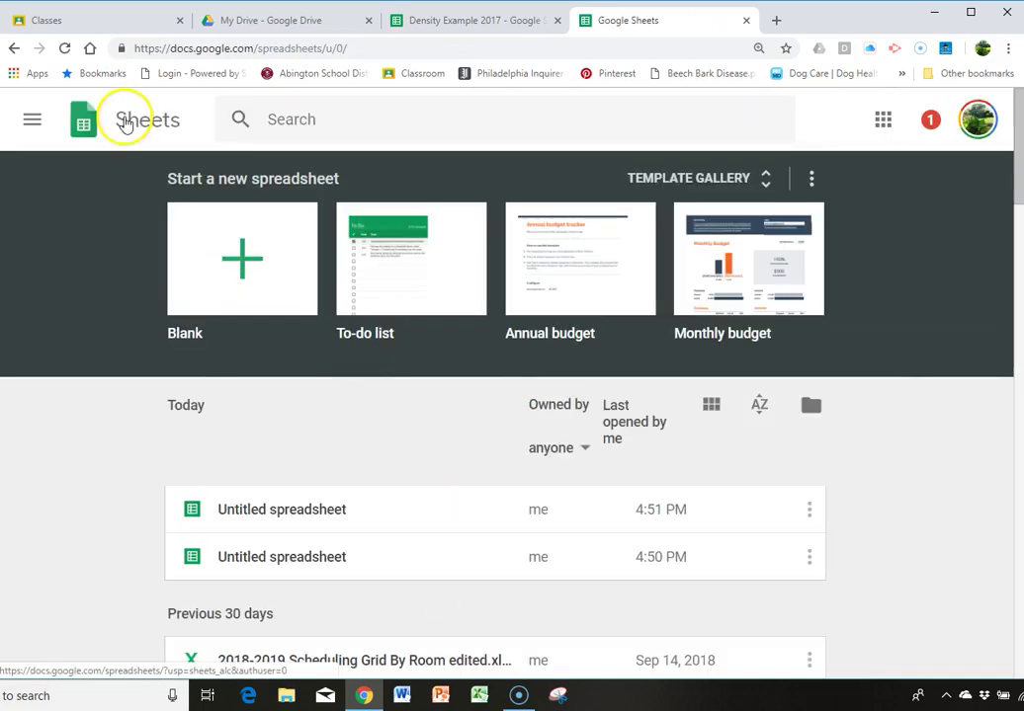
Create a blank spreadsheet titled 'Density Example 2018' and widen column A.
left_click(224, 276)
left_click(134, 109)
double_click(122, 109)
left_click(122, 109)
type("Density")
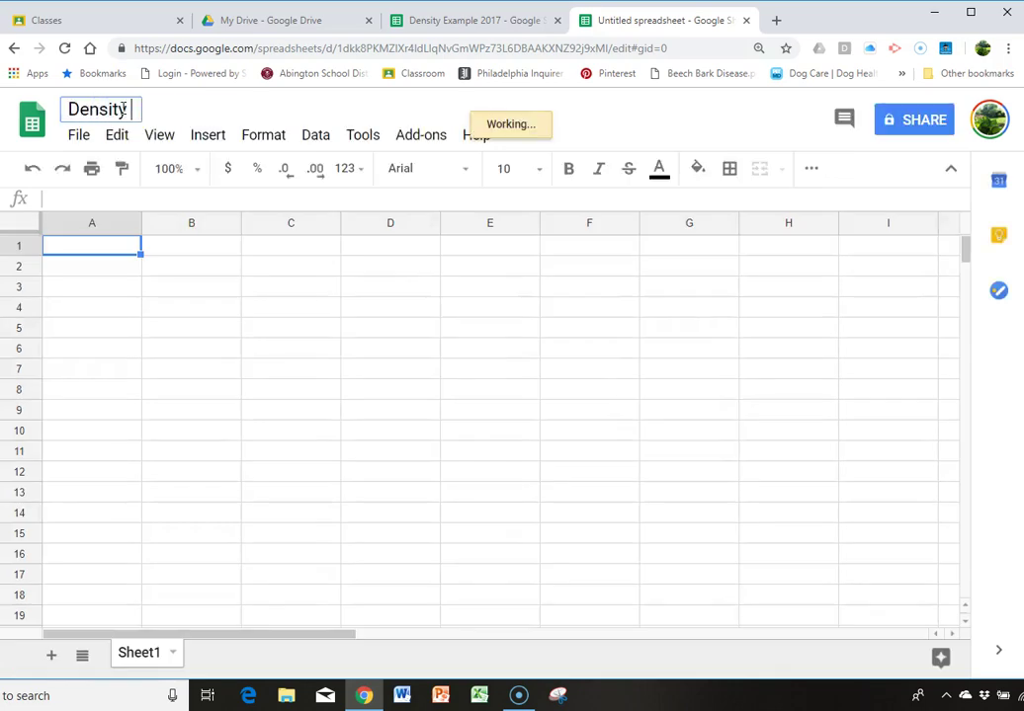
type(" Example 2018")
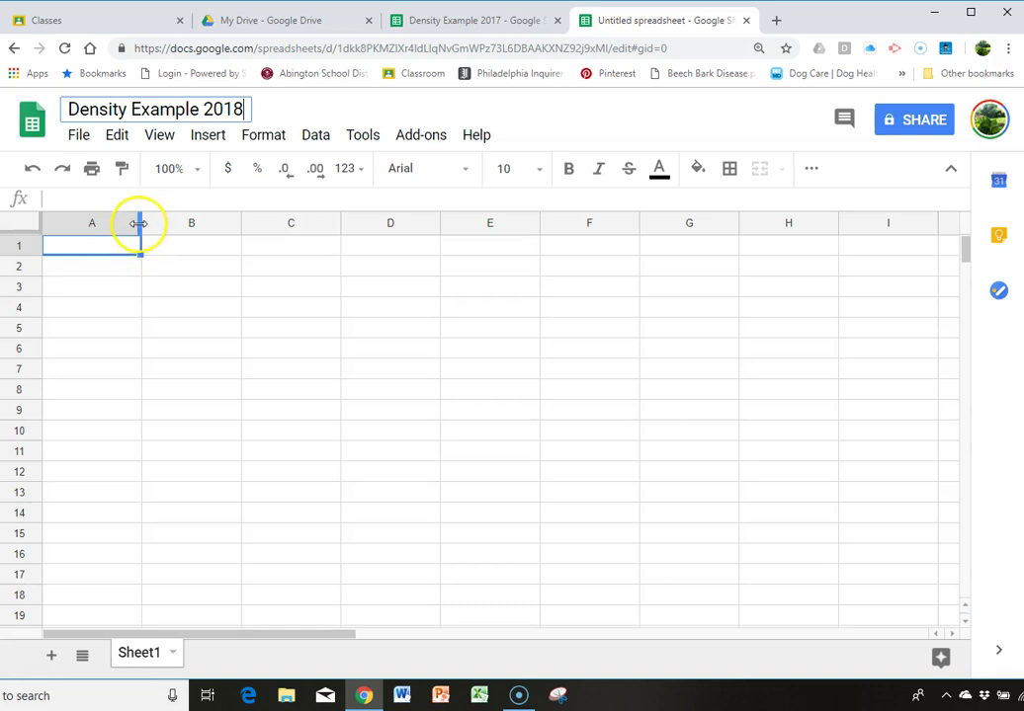
left_click_drag(138, 223, 179, 223)
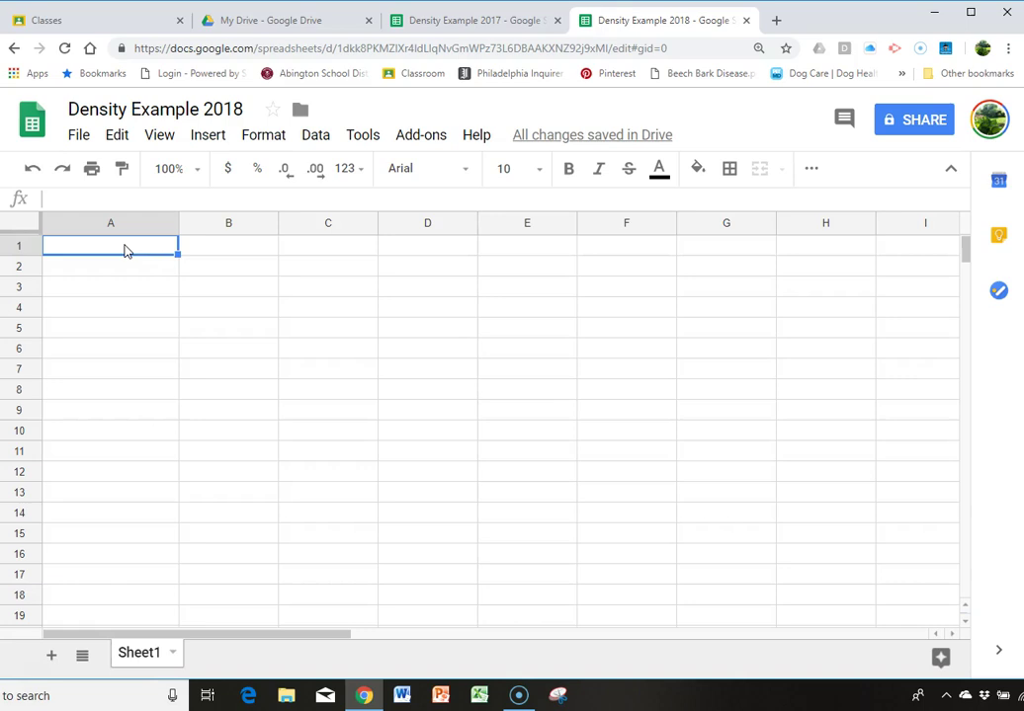
Paste the Volume (mL) and Mass (g) data table into A1 and select A1:B11.
type("Volume (mL)\tMass (g) 16\t41.98 23\t61.62 16\t40.14 32\t83.46 18\t46.2 30\t77.85 24\t54.66 30\t75.21 14\t34.17 21\t64.63 0\t0")
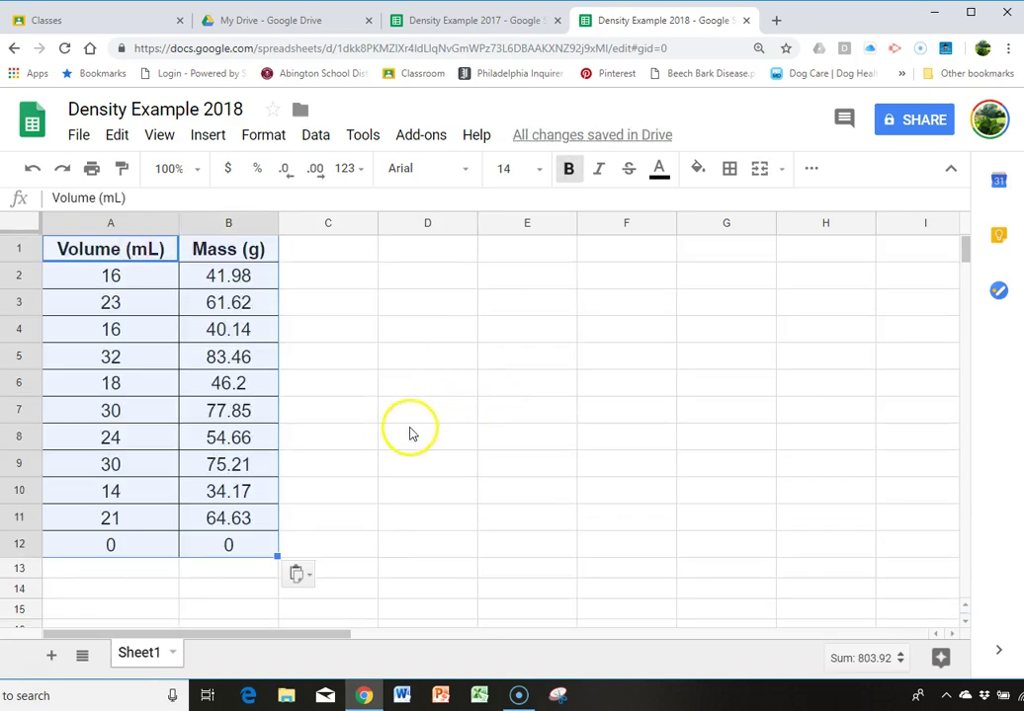
left_click(427, 360)
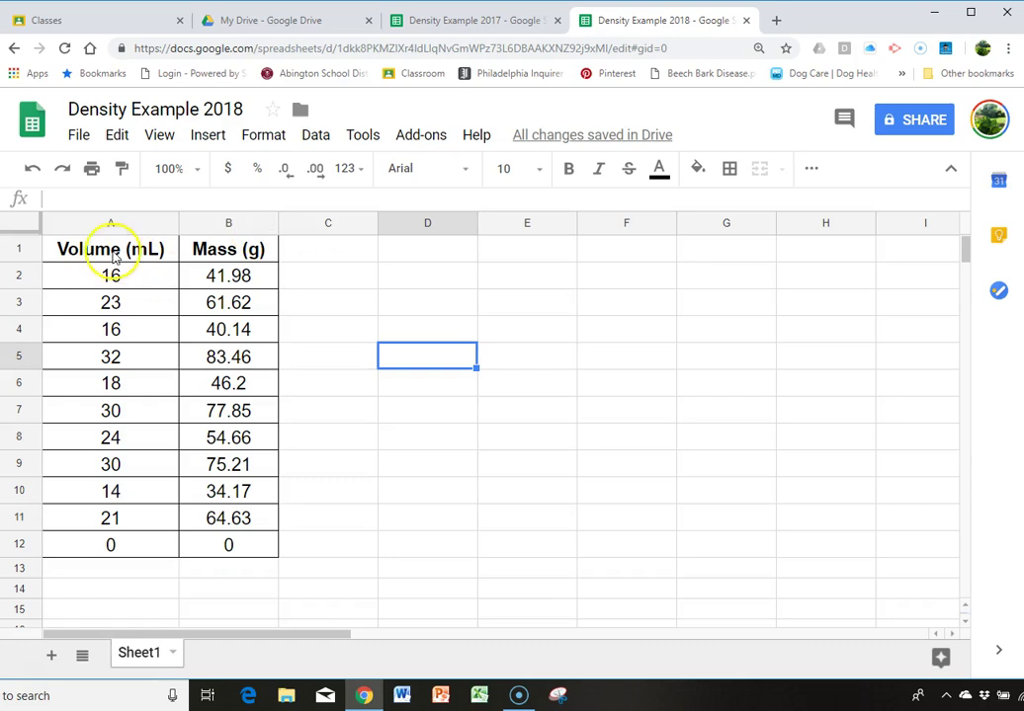
left_click_drag(85, 254, 217, 546)
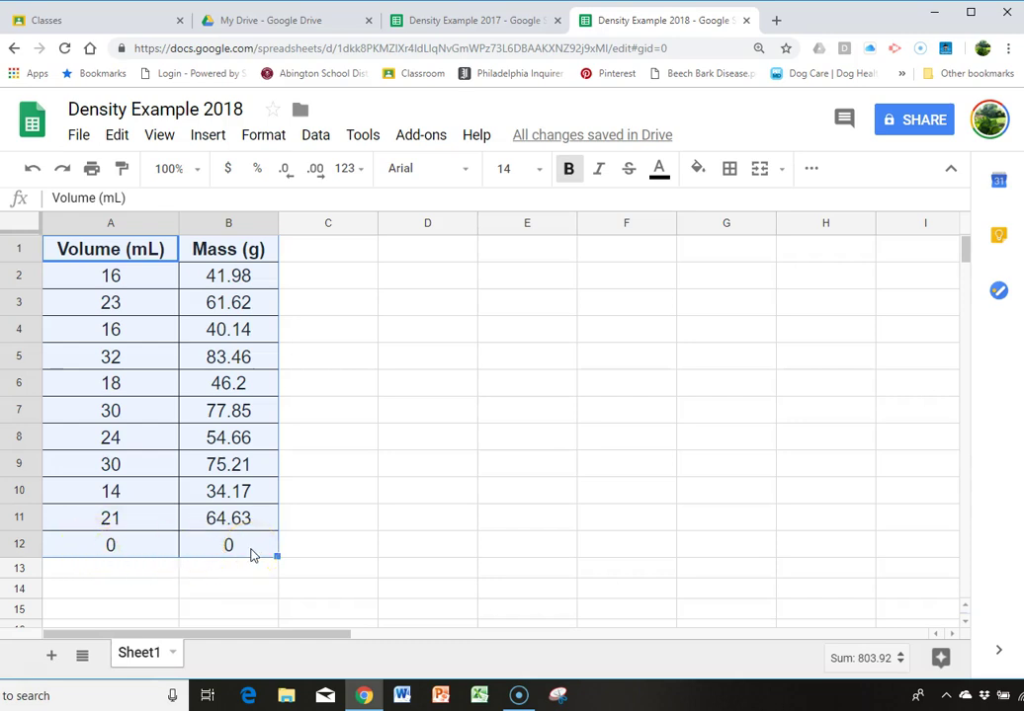
Clear the 0 values in A12 and B12 and re-enter them as plain 0s.
left_click(340, 554)
left_click(126, 545)
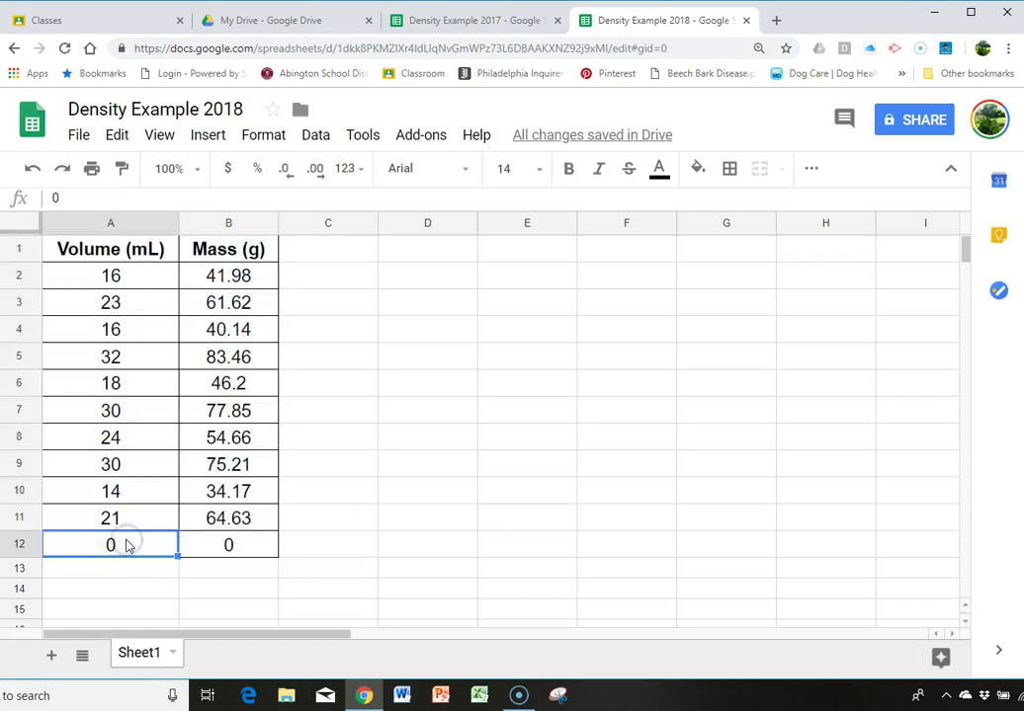
key("Delete")
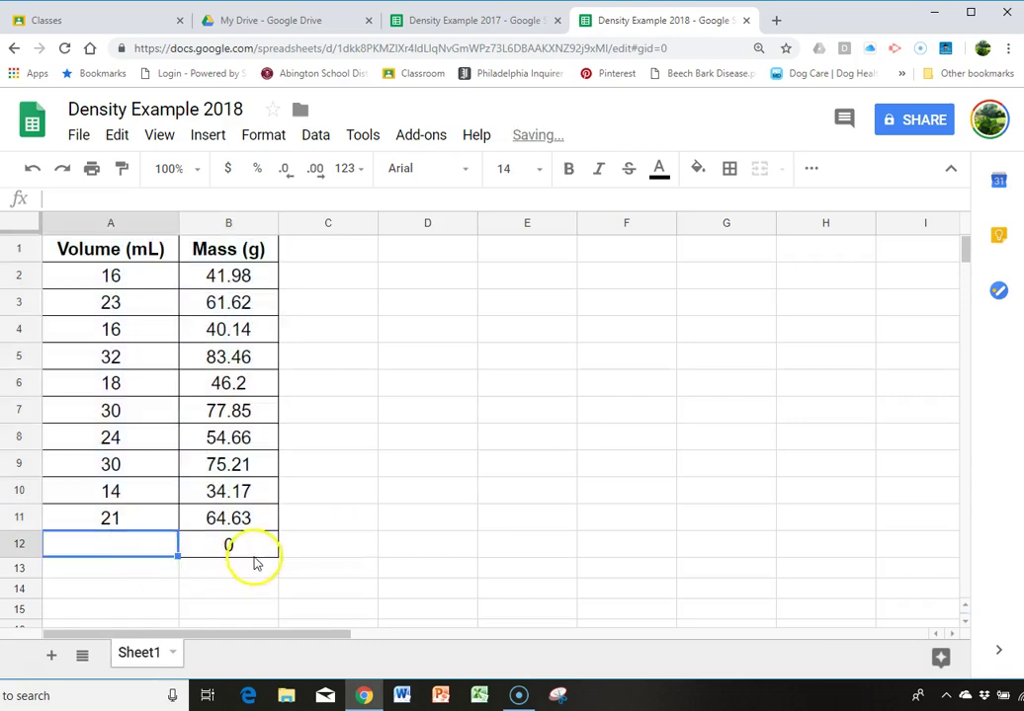
left_click(254, 554)
key("Delete")
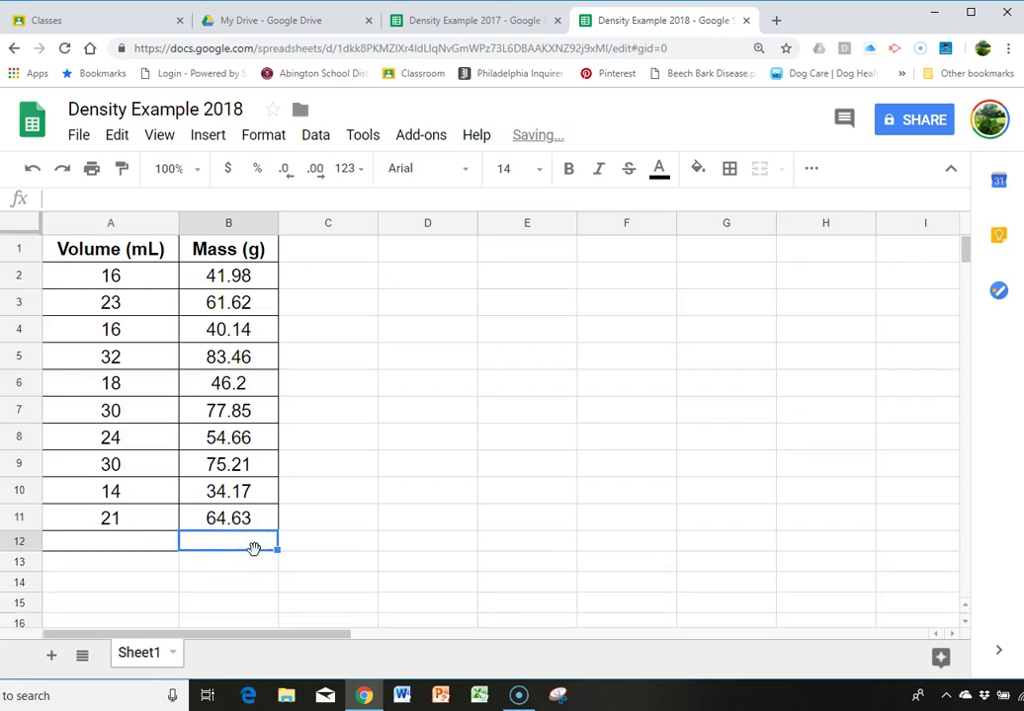
left_click(125, 549)
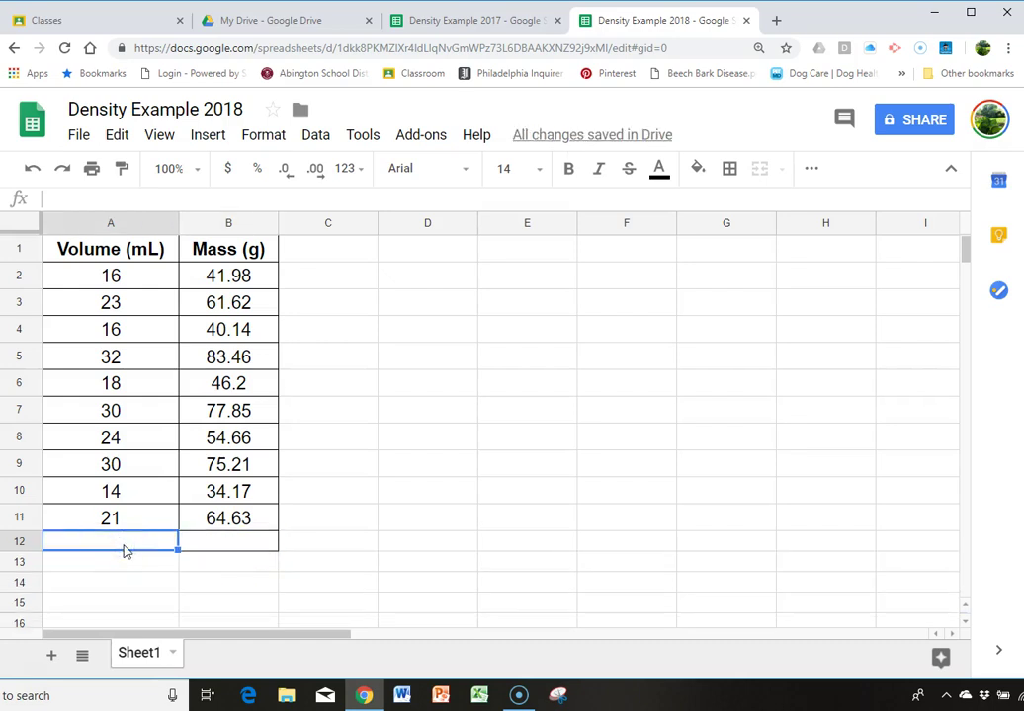
type("0")
key("Tab")
type("0")
key("Tab")
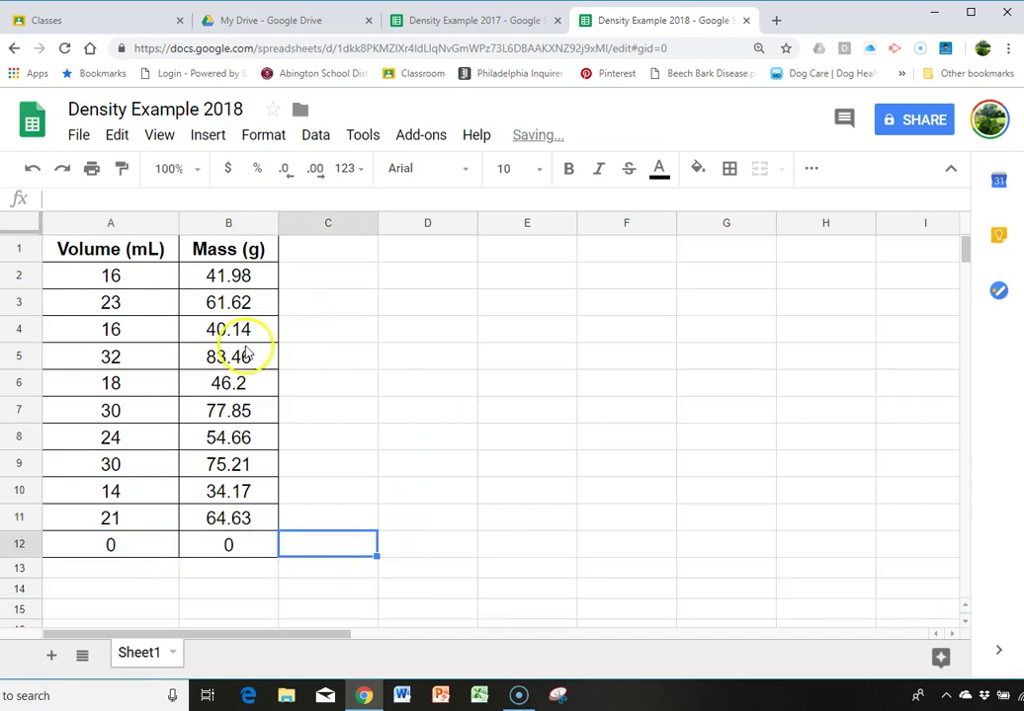
Select the full data table A1:B12.
left_click(129, 240)
left_click_drag(129, 240, 229, 546)
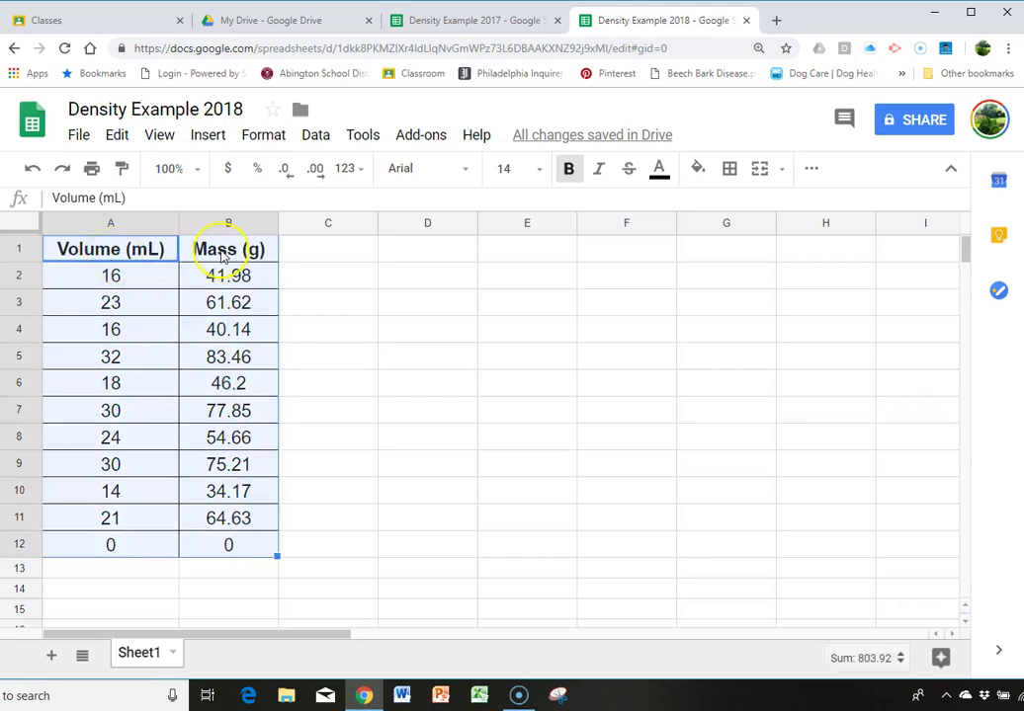
left_click(91, 256)
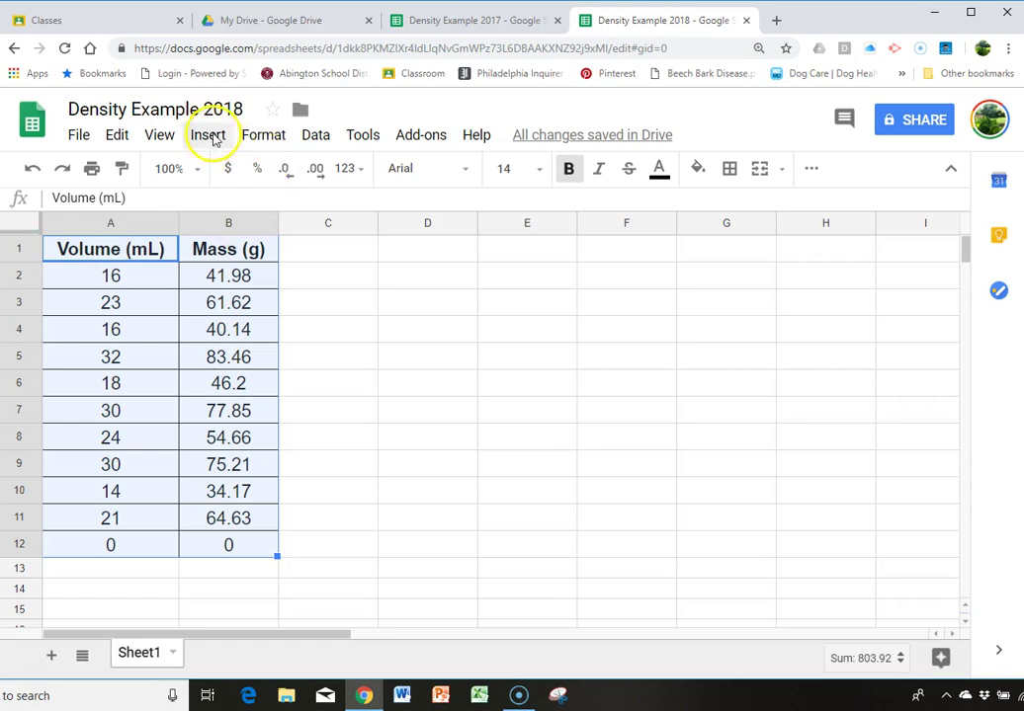
Insert a chart of A1:B12 and make it a Scatter chart.
left_click(211, 137)
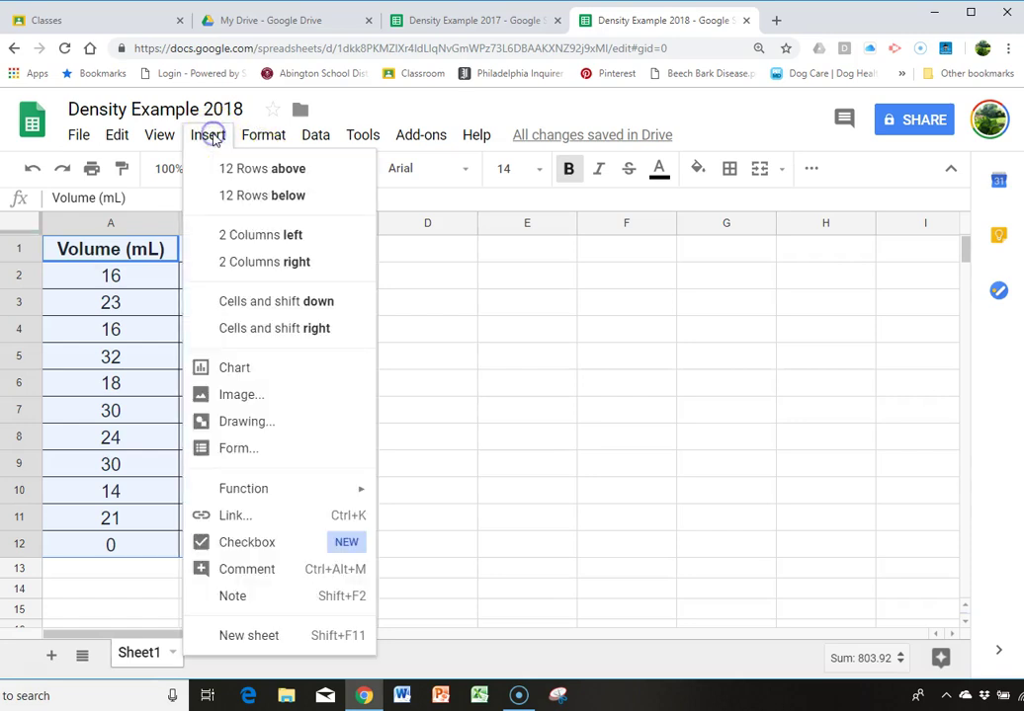
left_click(235, 374)
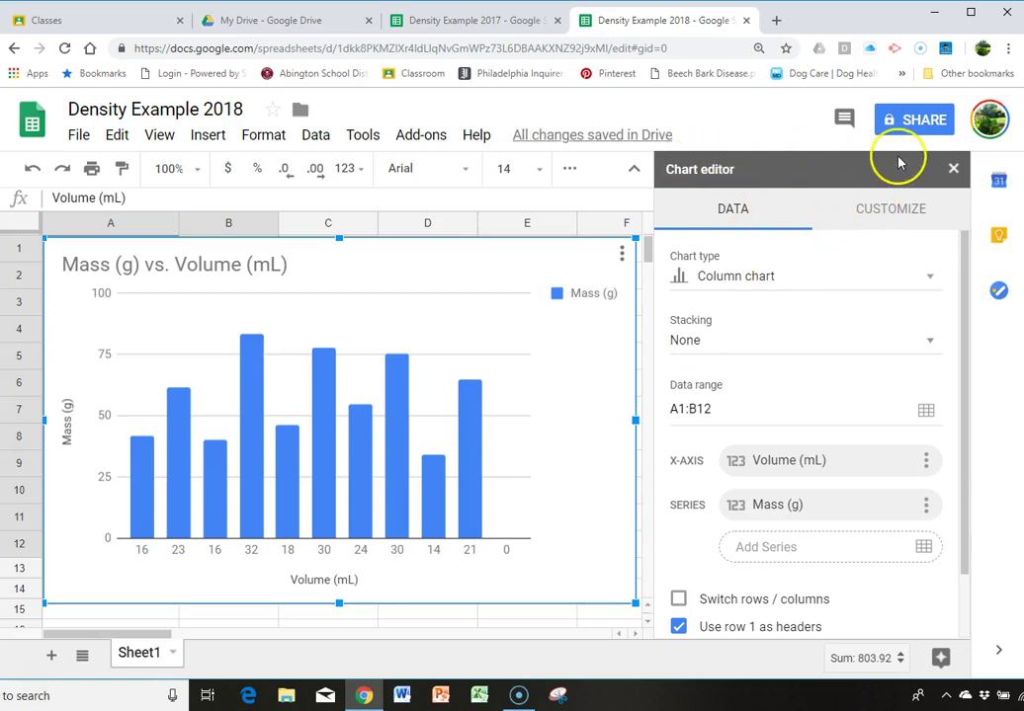
left_click(929, 278)
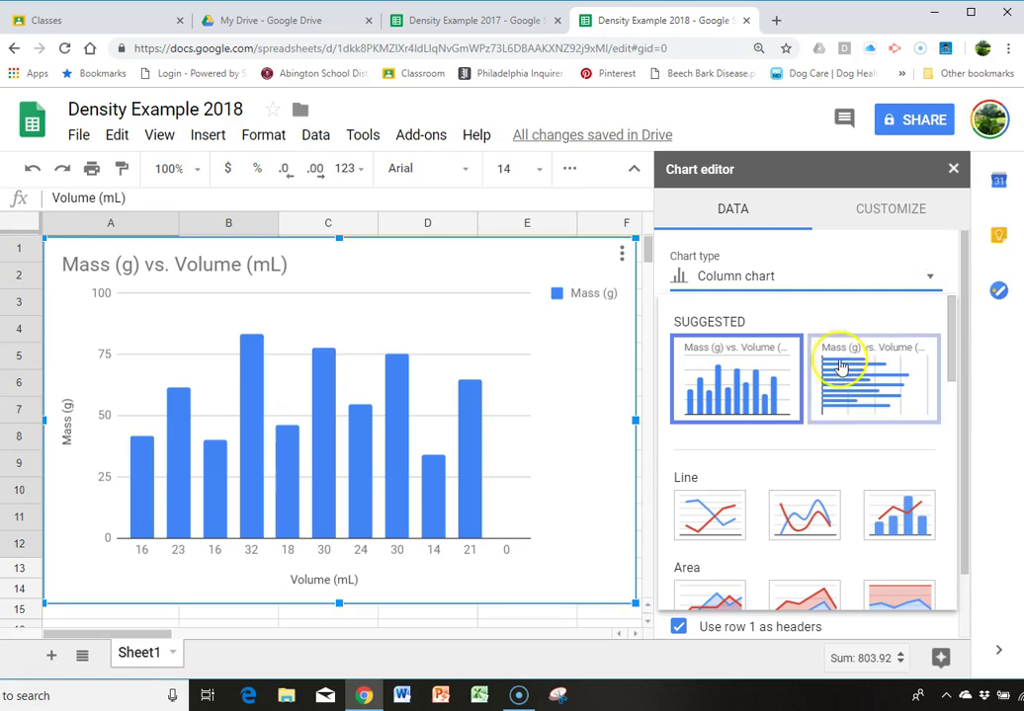
scroll(754, 416, "down", 3)
scroll(754, 415, "down", 7)
scroll(754, 393, "up", 1)
left_click(727, 395)
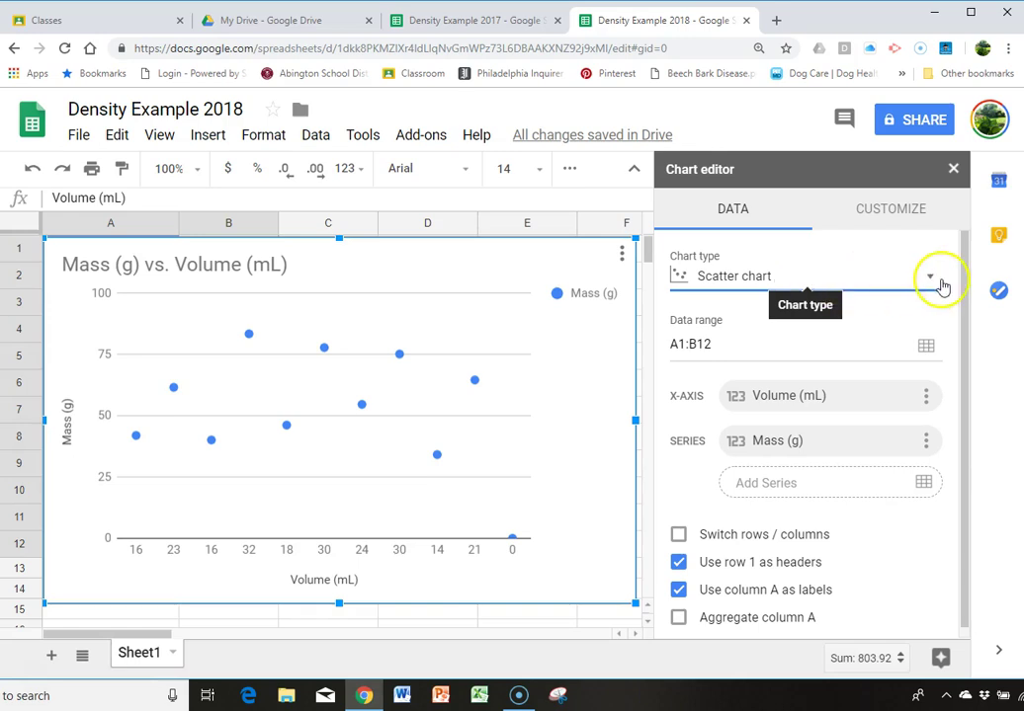
left_click(928, 277)
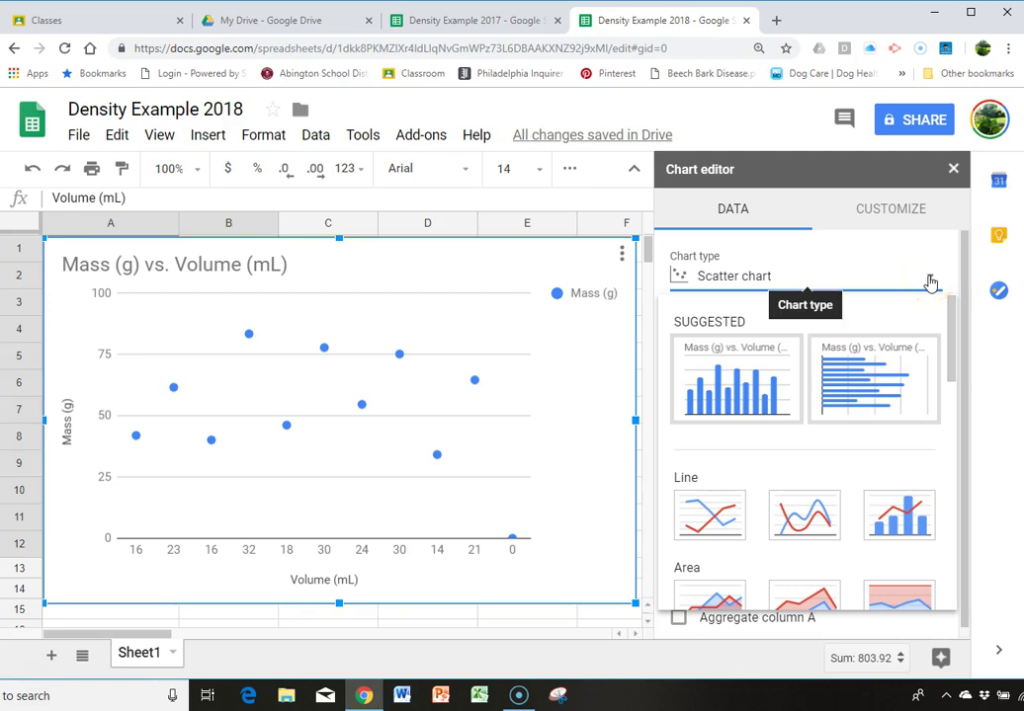
left_click(929, 280)
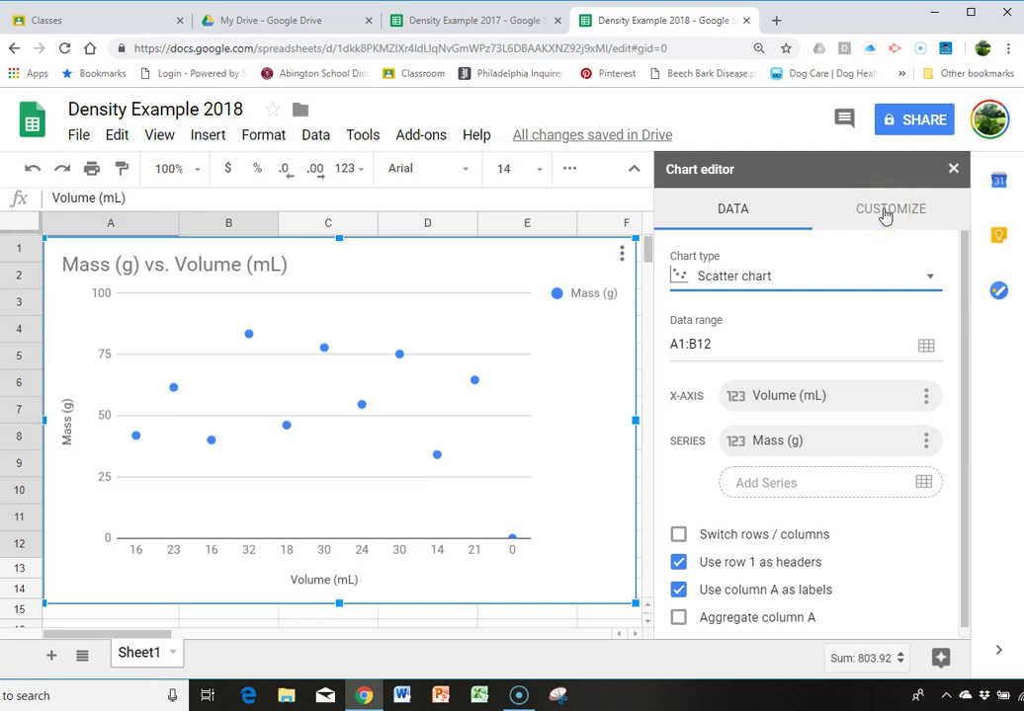
Uncheck 'Treat labels as text' on the horizontal axis so volume plots numerically.
left_click(884, 212)
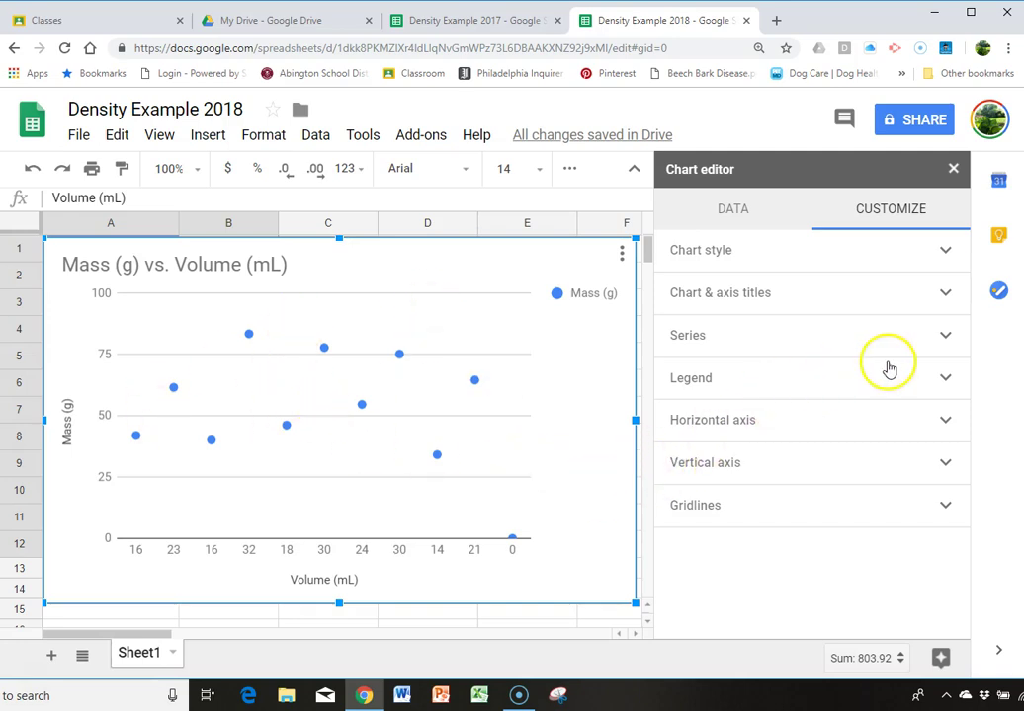
left_click(805, 424)
scroll(811, 428, "down", 2)
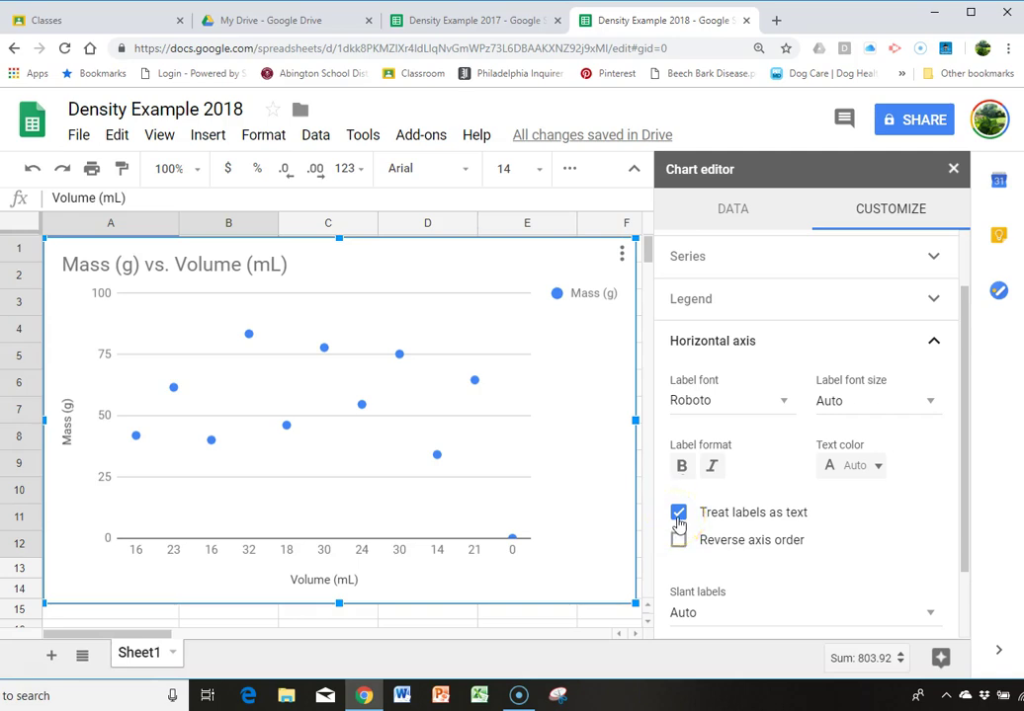
left_click(678, 514)
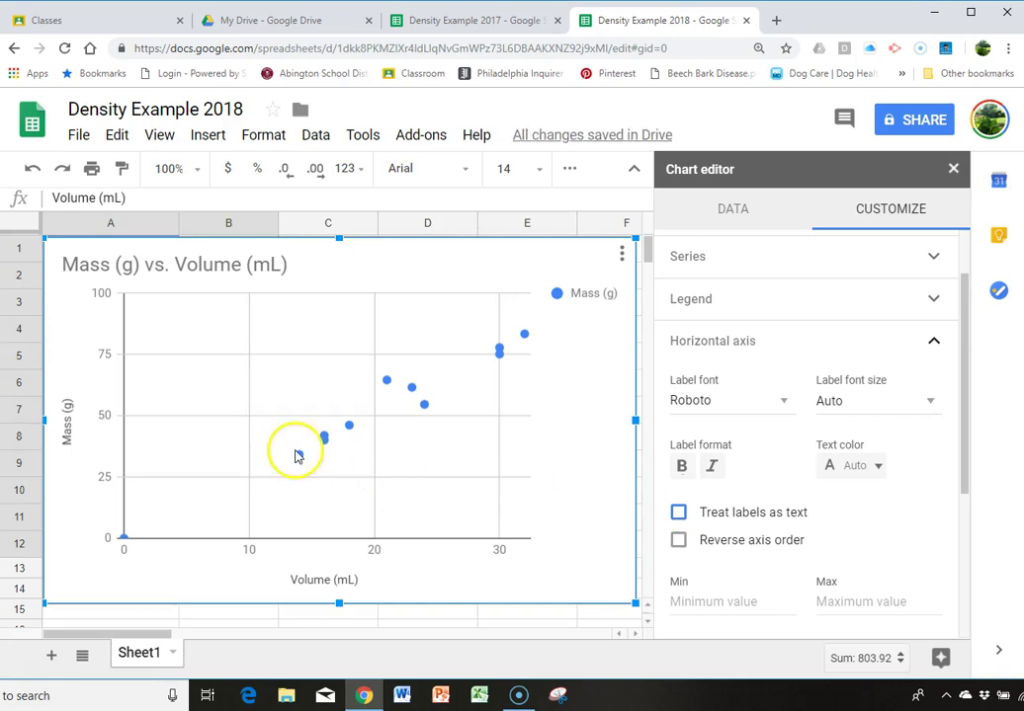
mouse_move(121, 542)
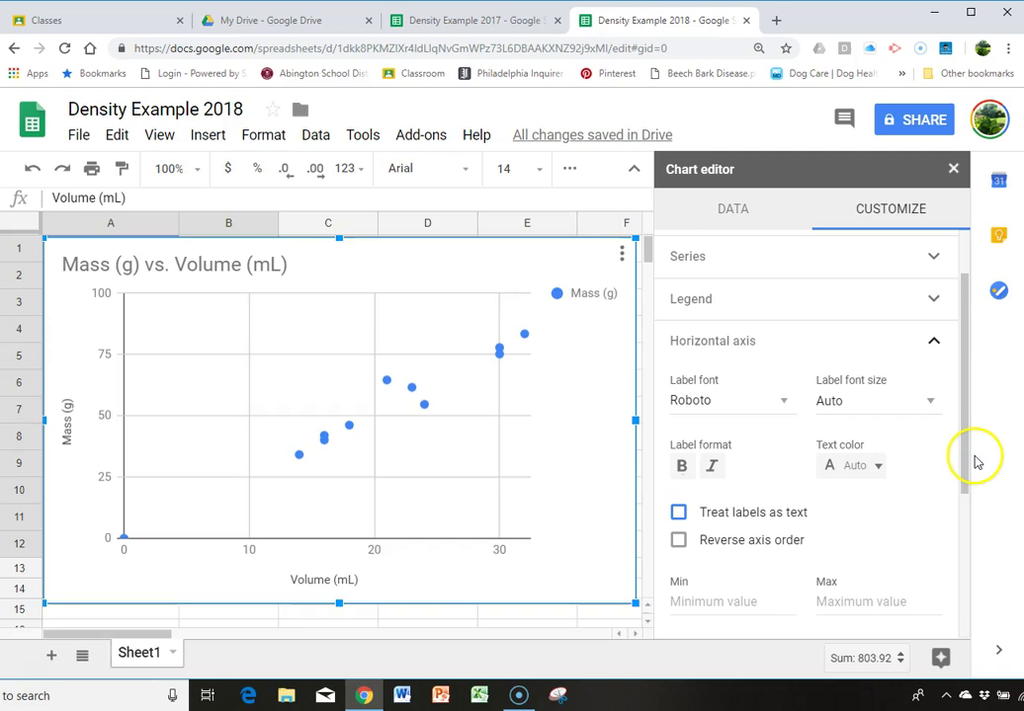
Make the horizontal axis label text blue.
left_click_drag(967, 474, 960, 562)
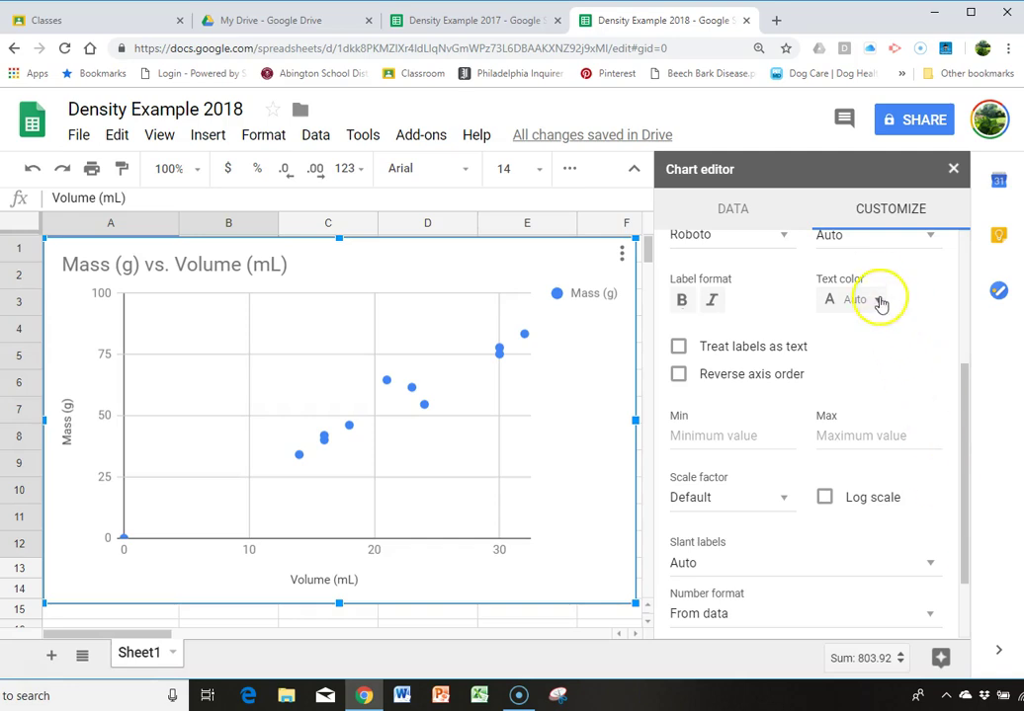
left_click(877, 301)
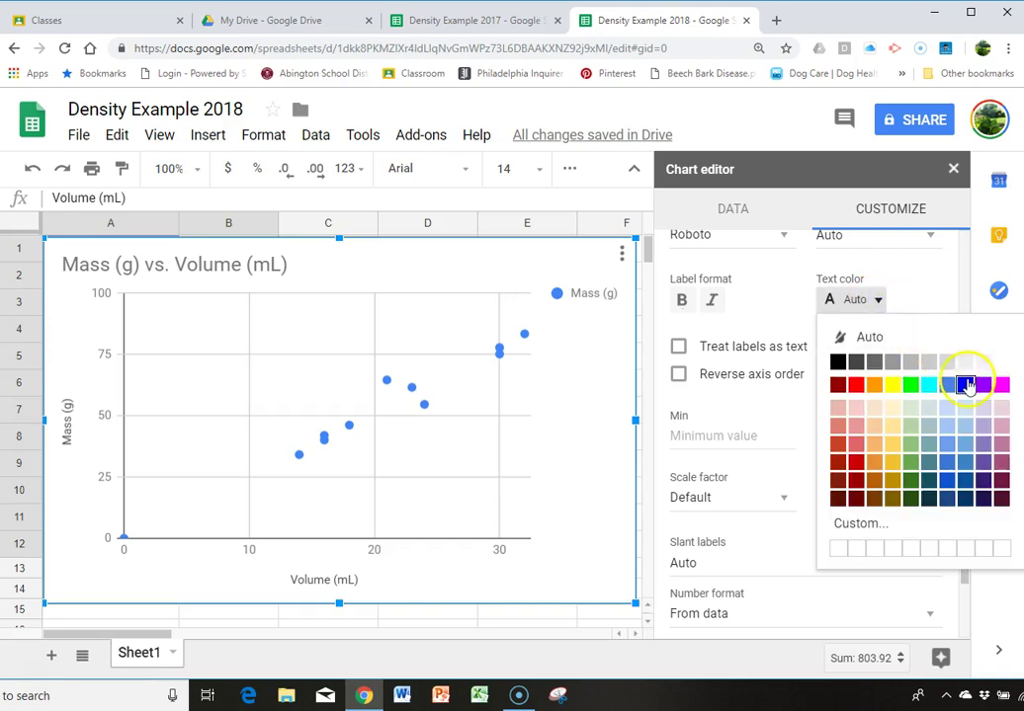
left_click(964, 384)
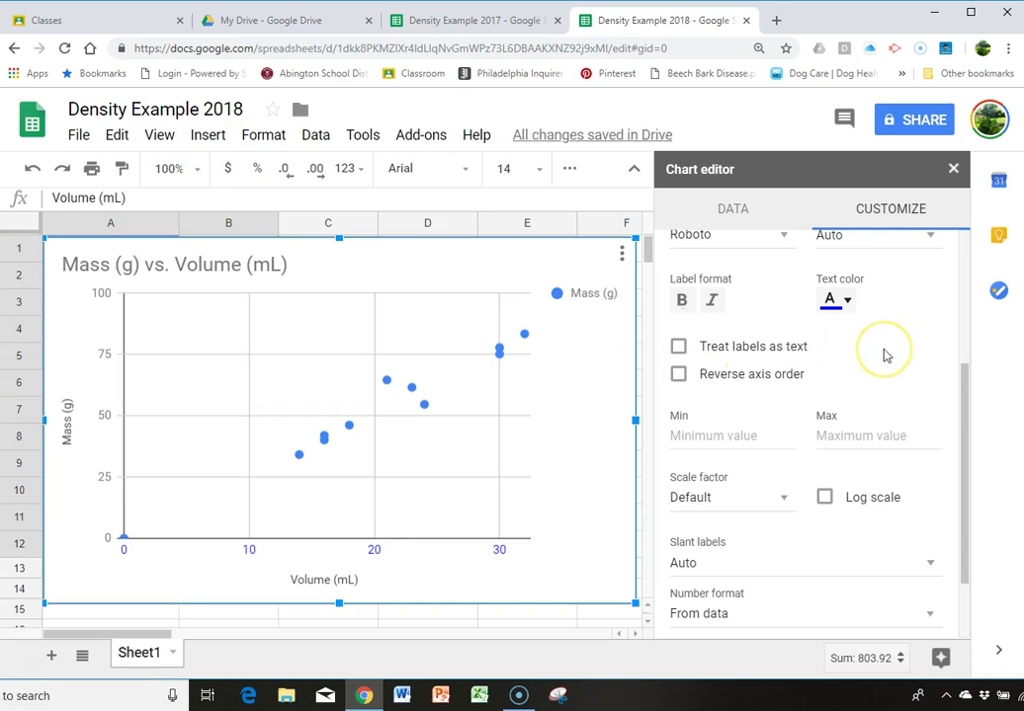
Set the chart title font size to 18 and its text colour to blue.
scroll(884, 355, "up", 3)
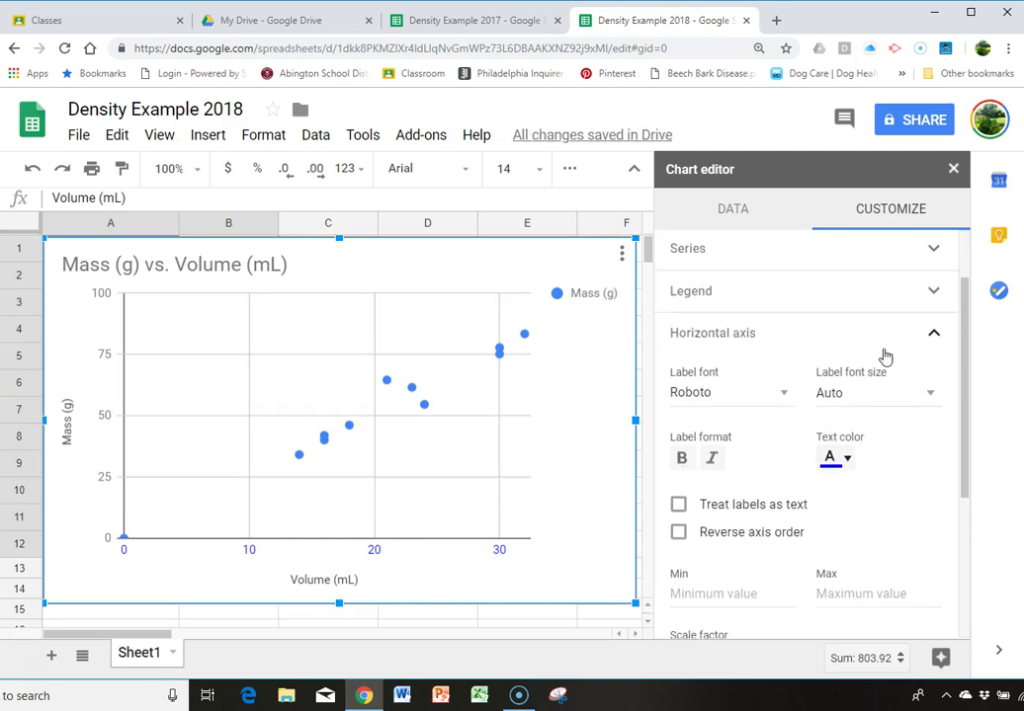
scroll(884, 356, "up", 1)
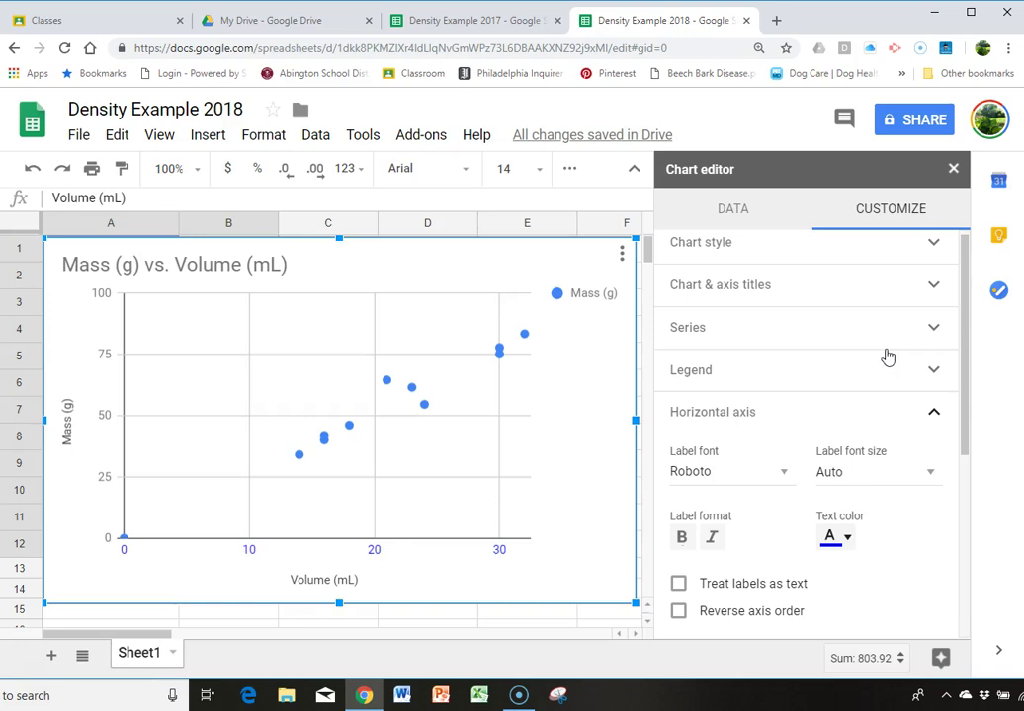
left_click(933, 285)
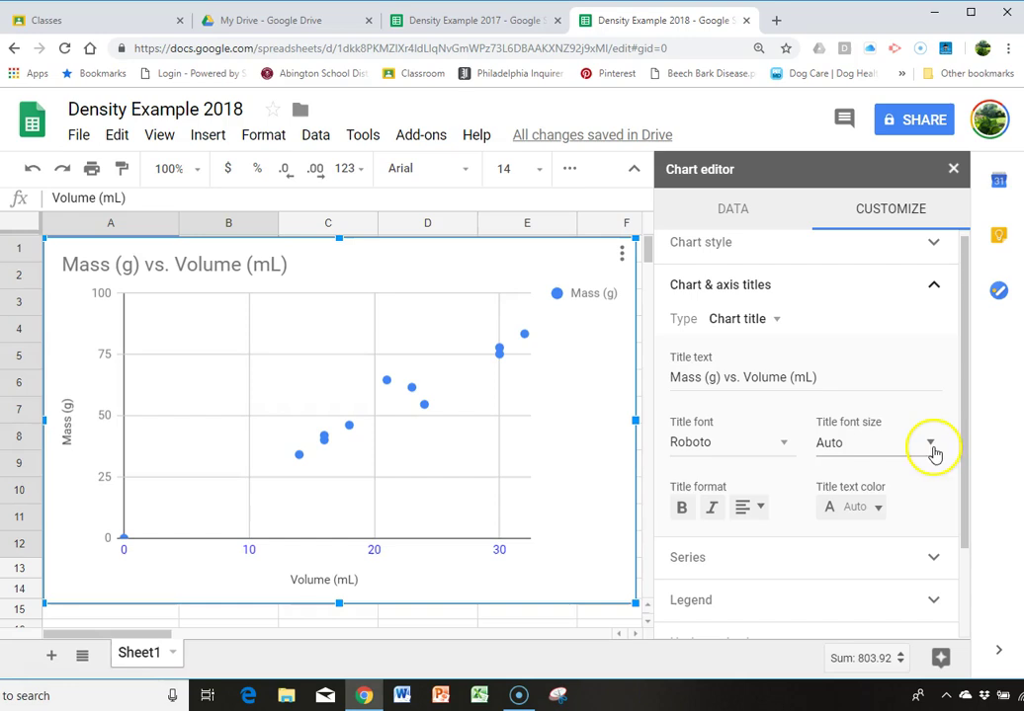
left_click(931, 446)
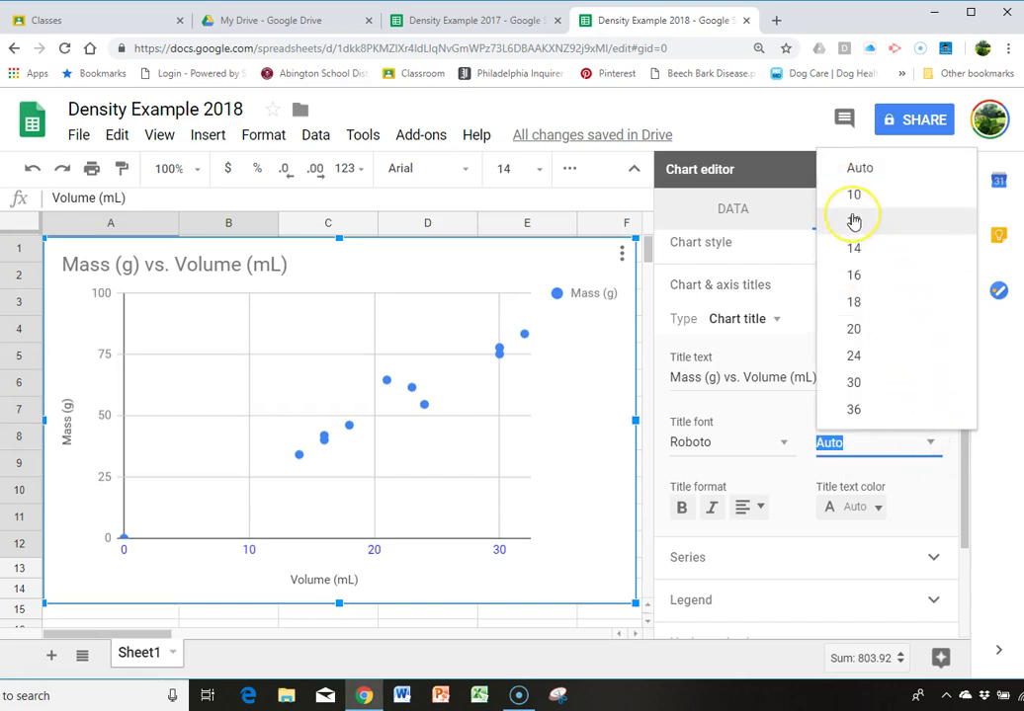
left_click(860, 222)
left_click(935, 239)
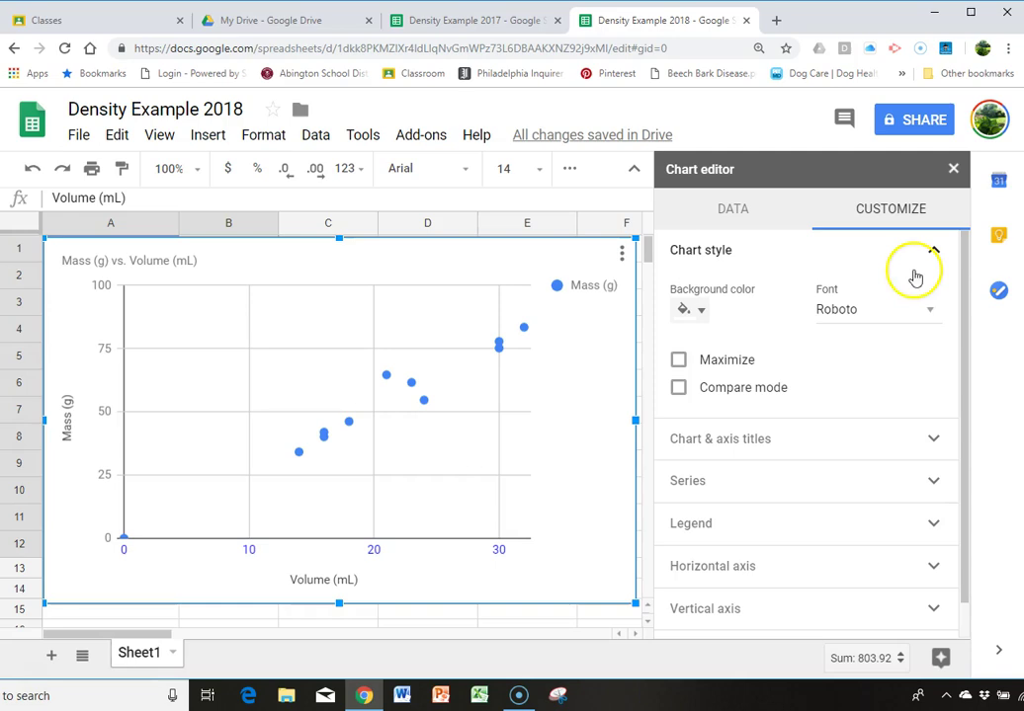
left_click(931, 443)
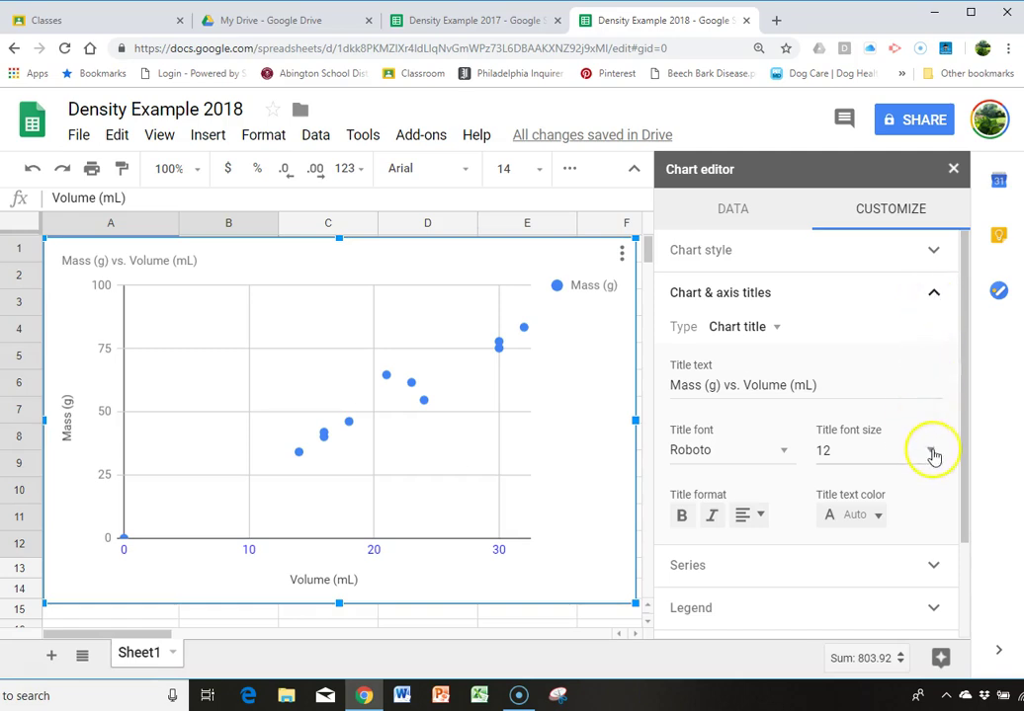
left_click(930, 453)
left_click(854, 311)
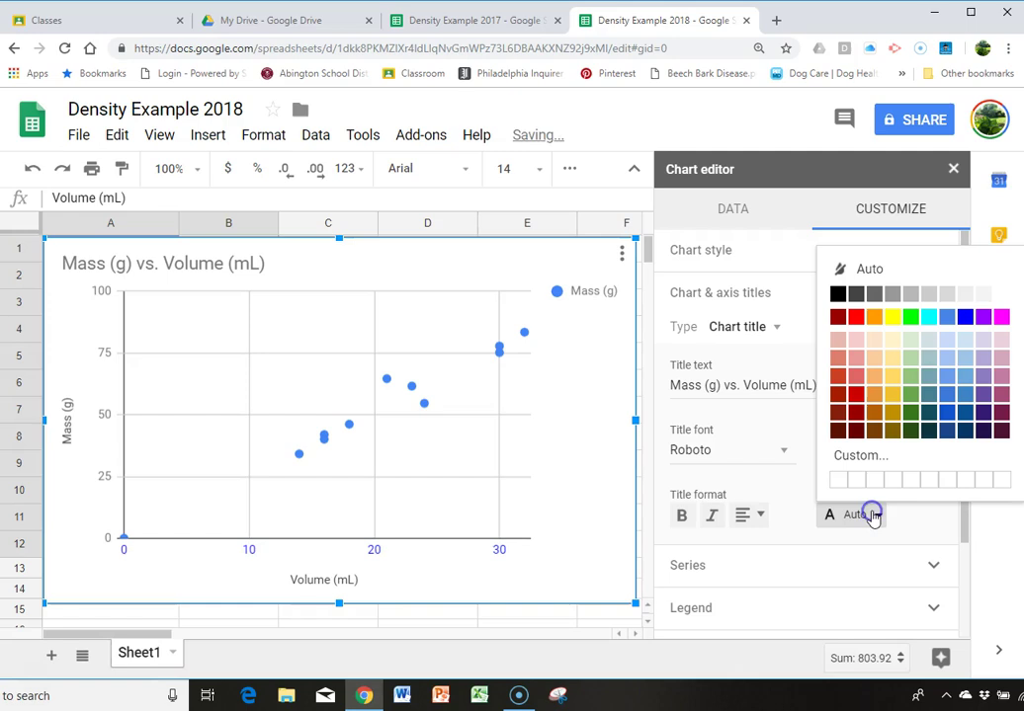
left_click(964, 318)
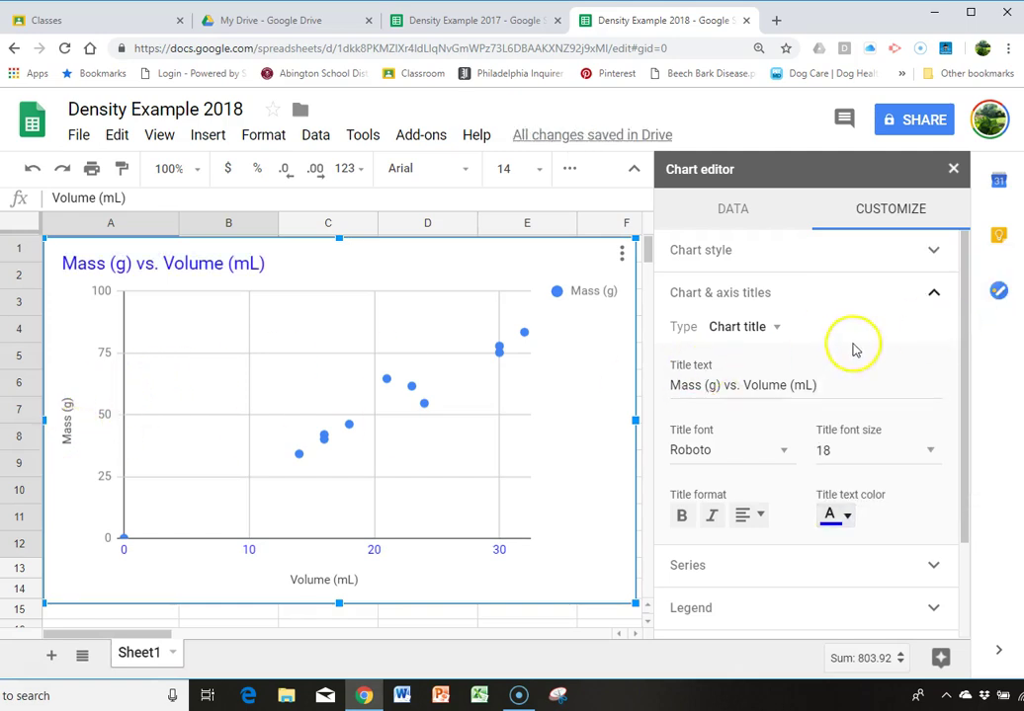
left_click_drag(962, 486, 945, 457)
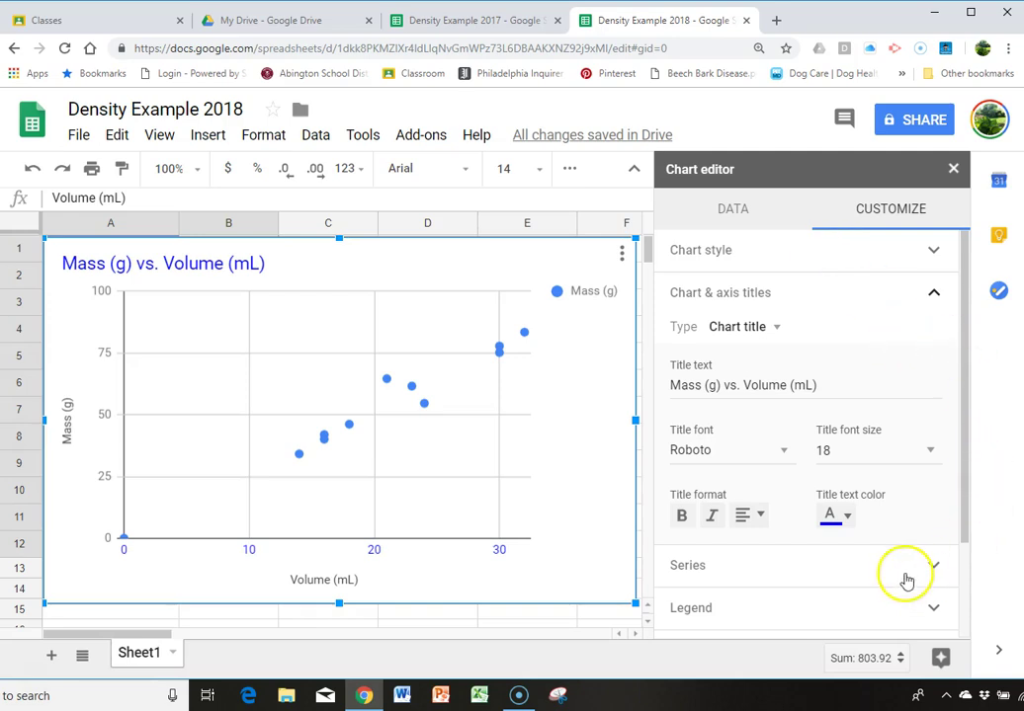
Colour the data points magenta and add a trendline to the series.
left_click(906, 578)
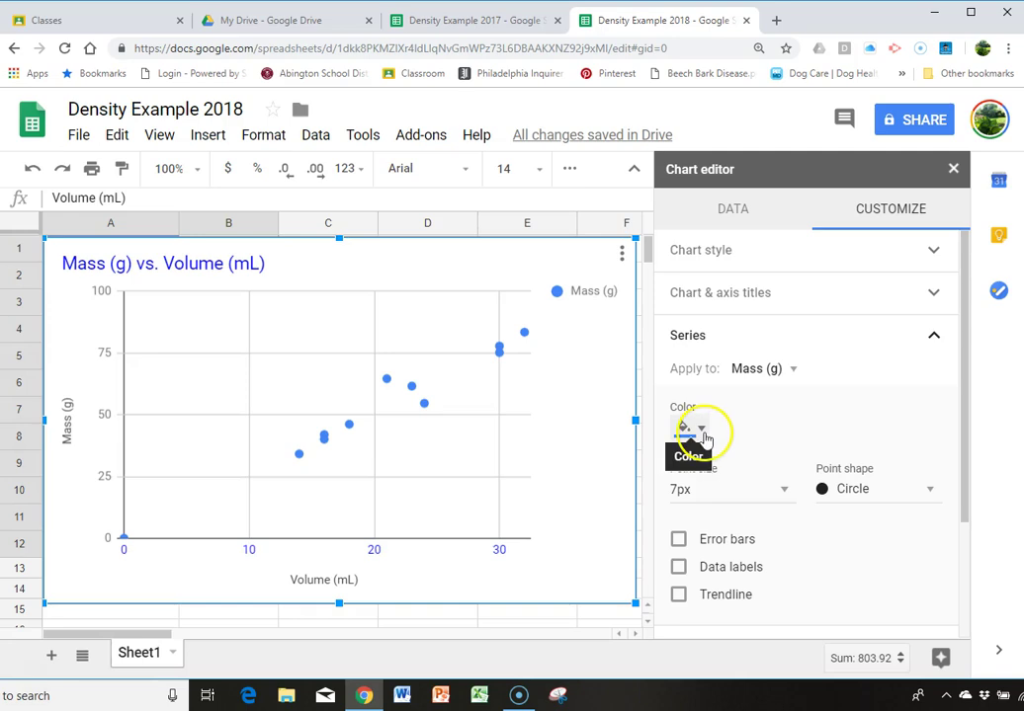
left_click(698, 429)
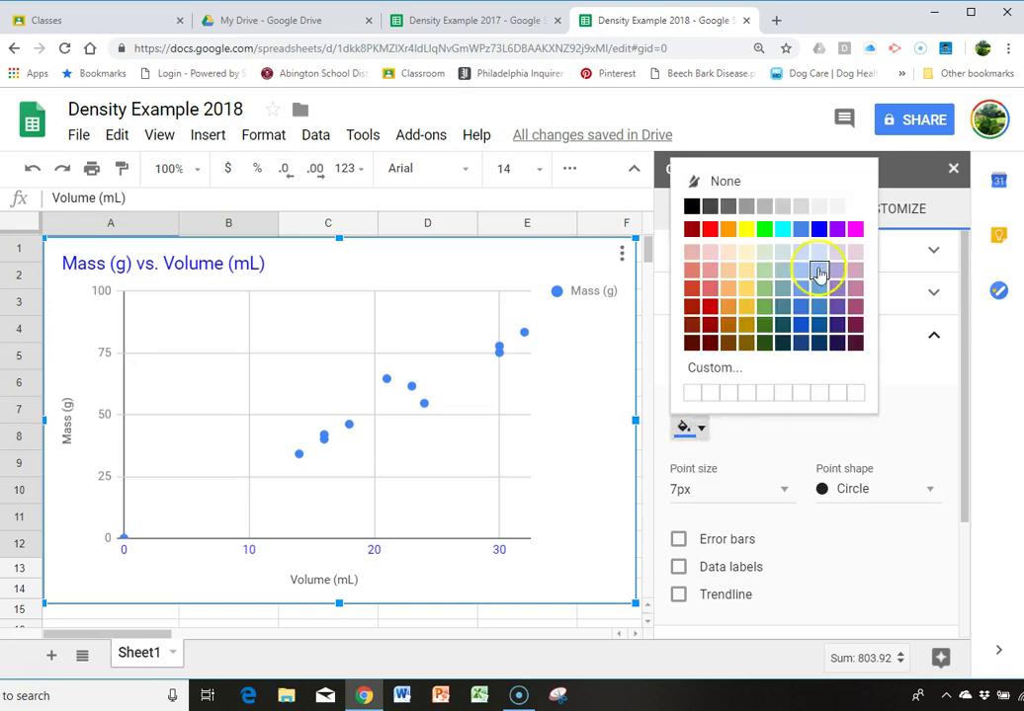
left_click(855, 228)
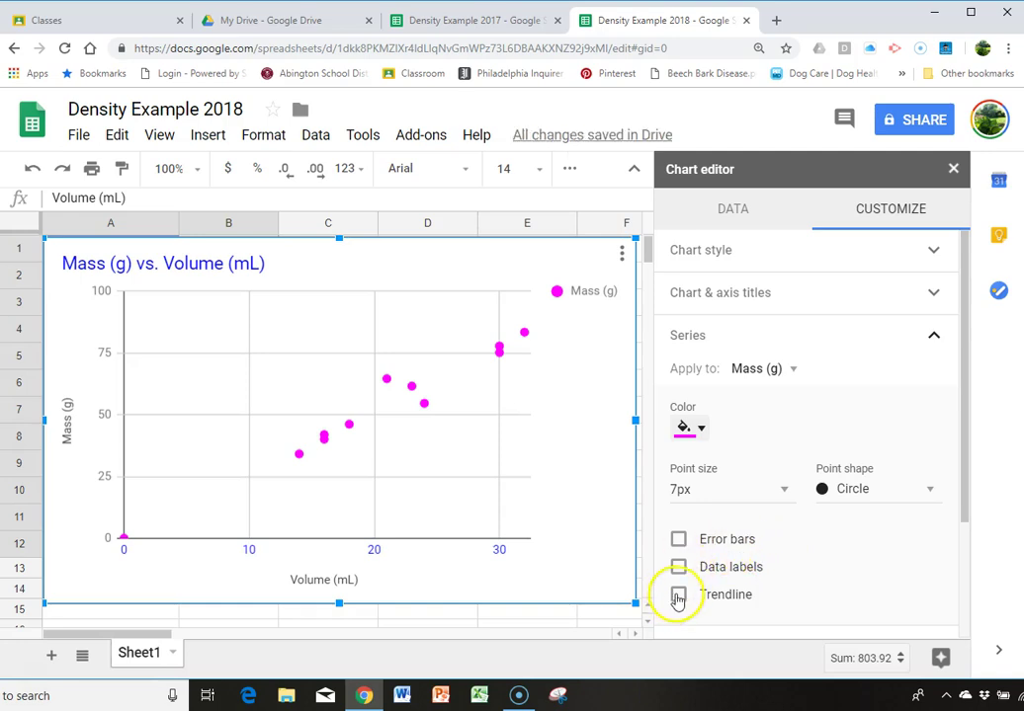
left_click(678, 596)
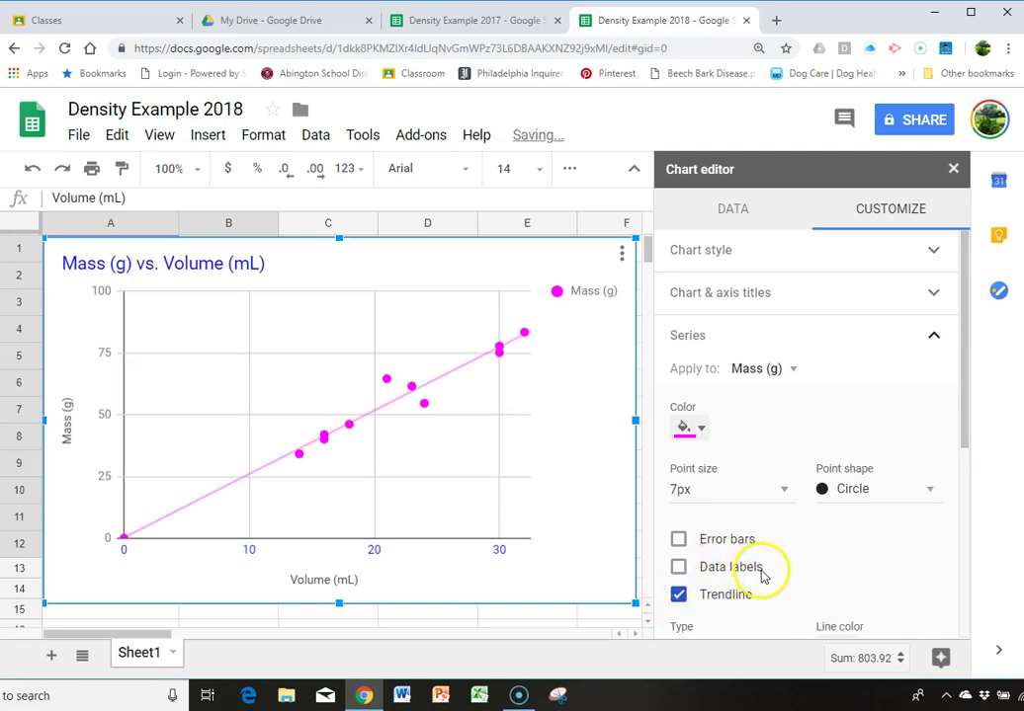
Make the trendline purple at 80% opacity and label it with its equation.
scroll(761, 576, "down", 2)
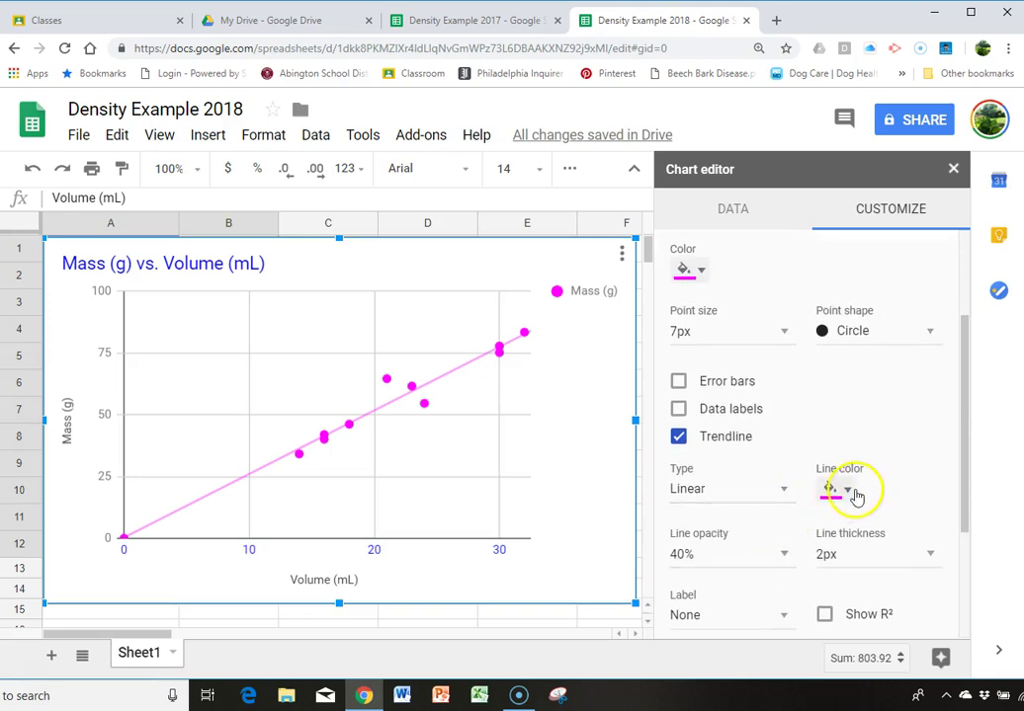
left_click(848, 491)
left_click(984, 294)
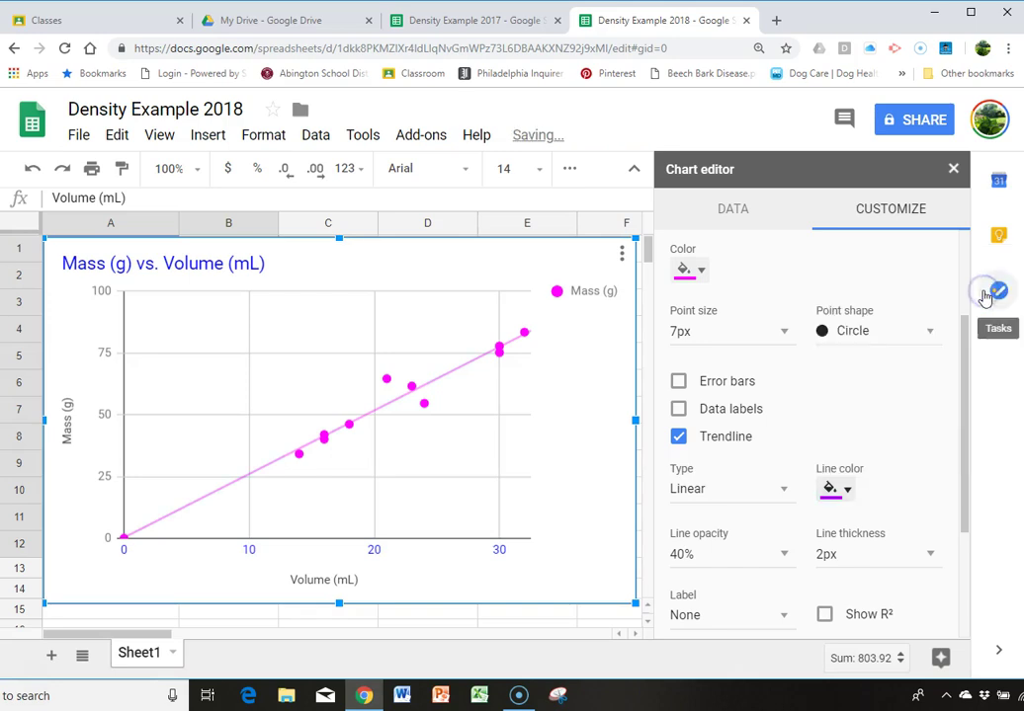
left_click(784, 554)
left_click(713, 468)
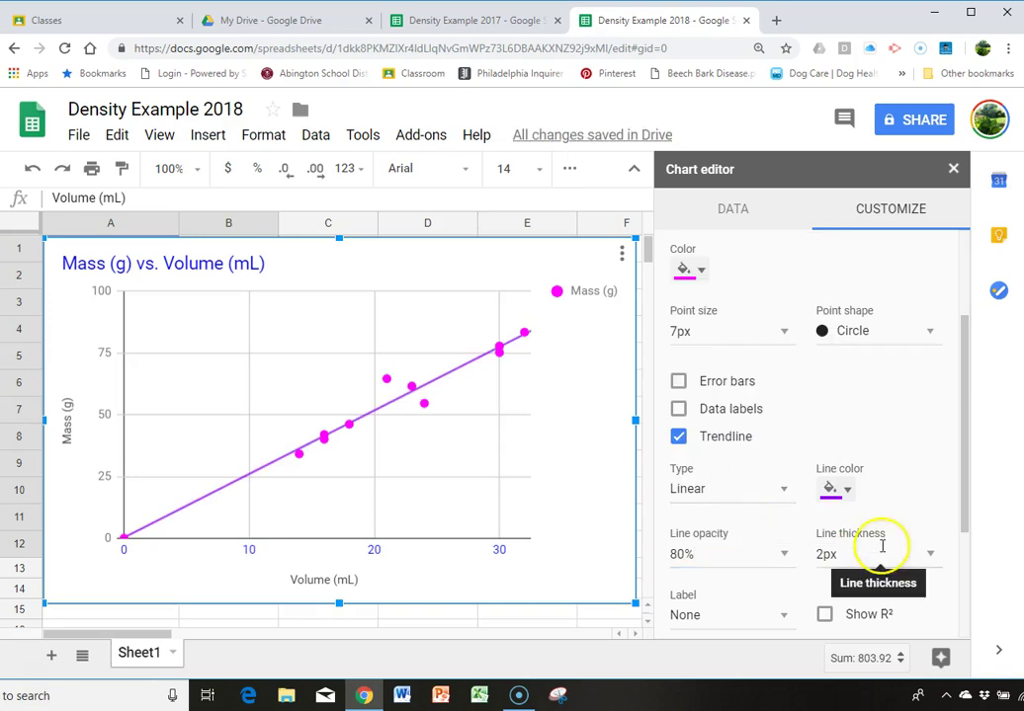
scroll(964, 516, "down", 3)
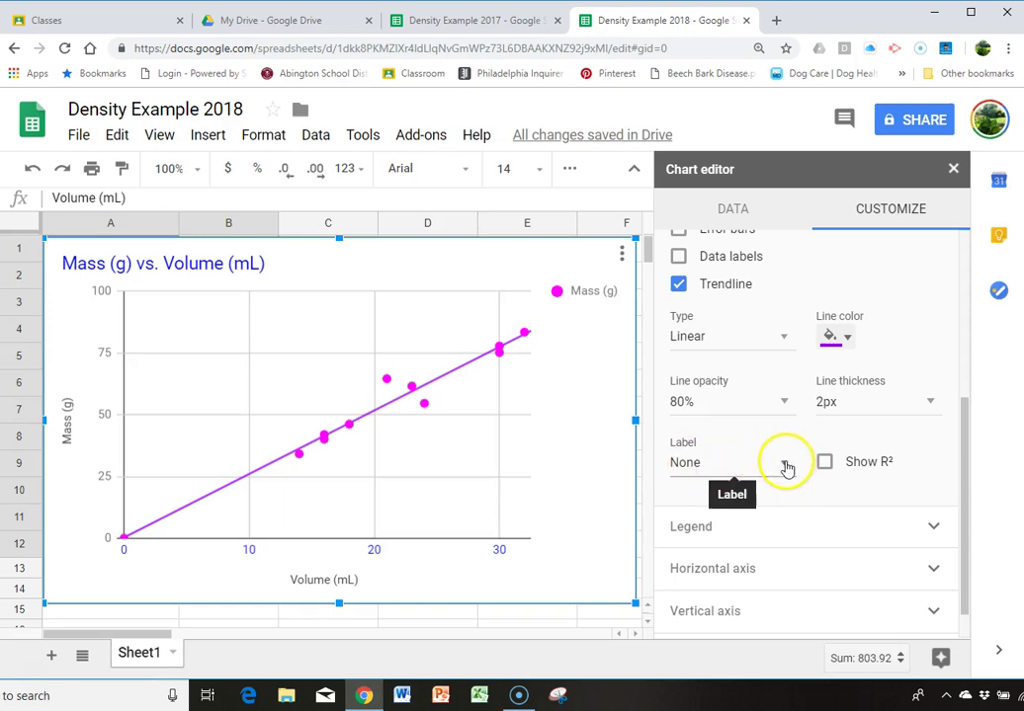
left_click(786, 466)
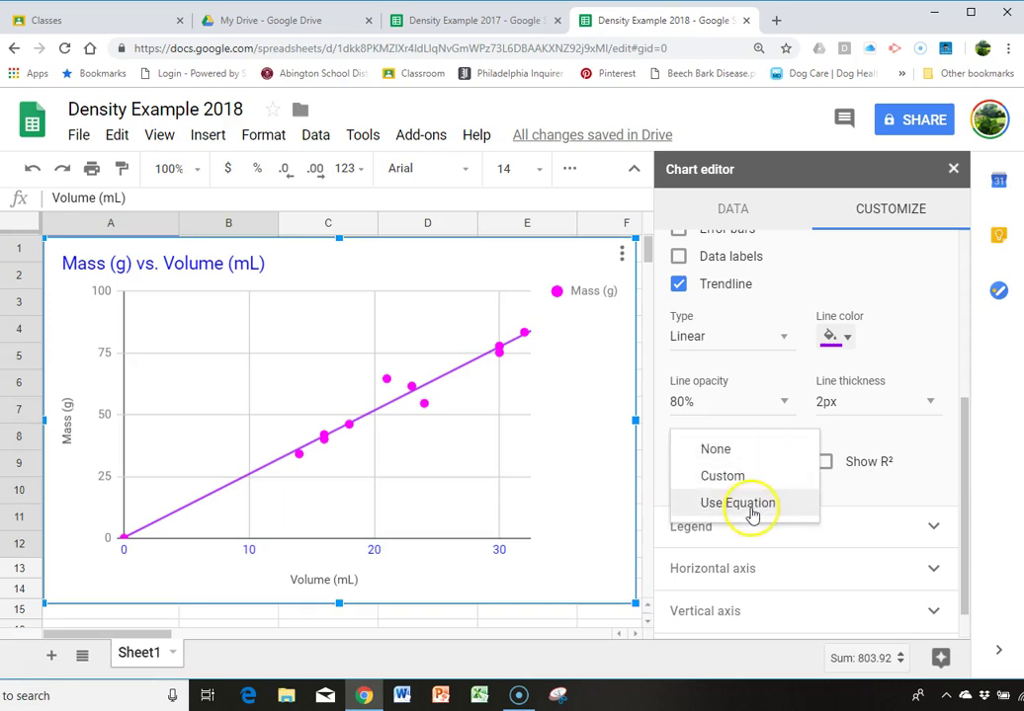
left_click(754, 506)
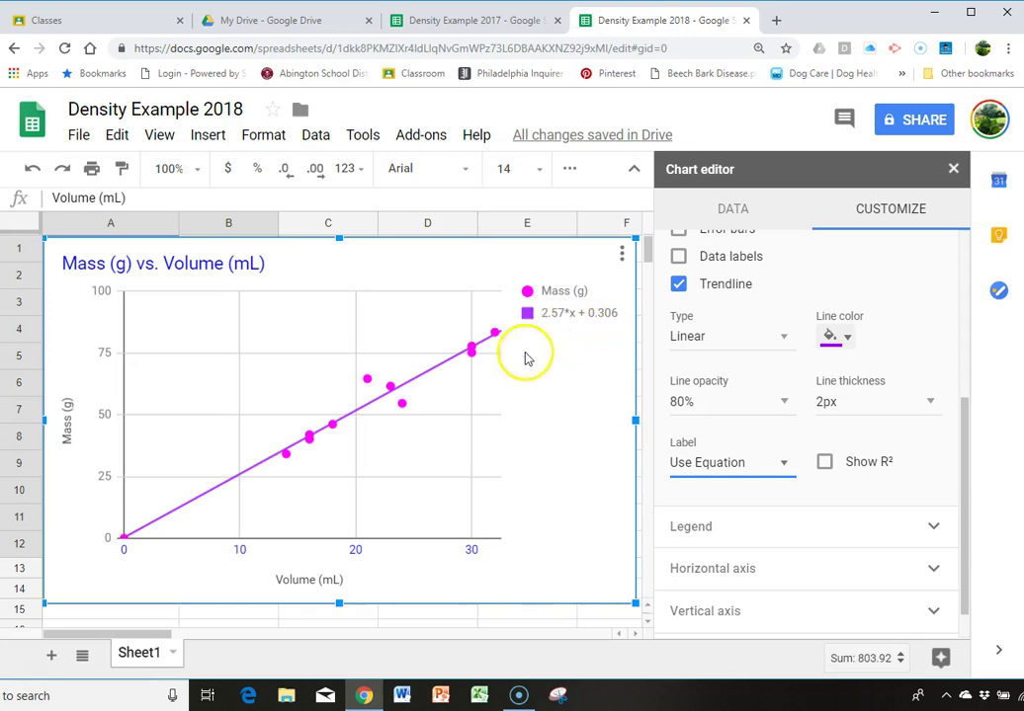
mouse_move(124, 546)
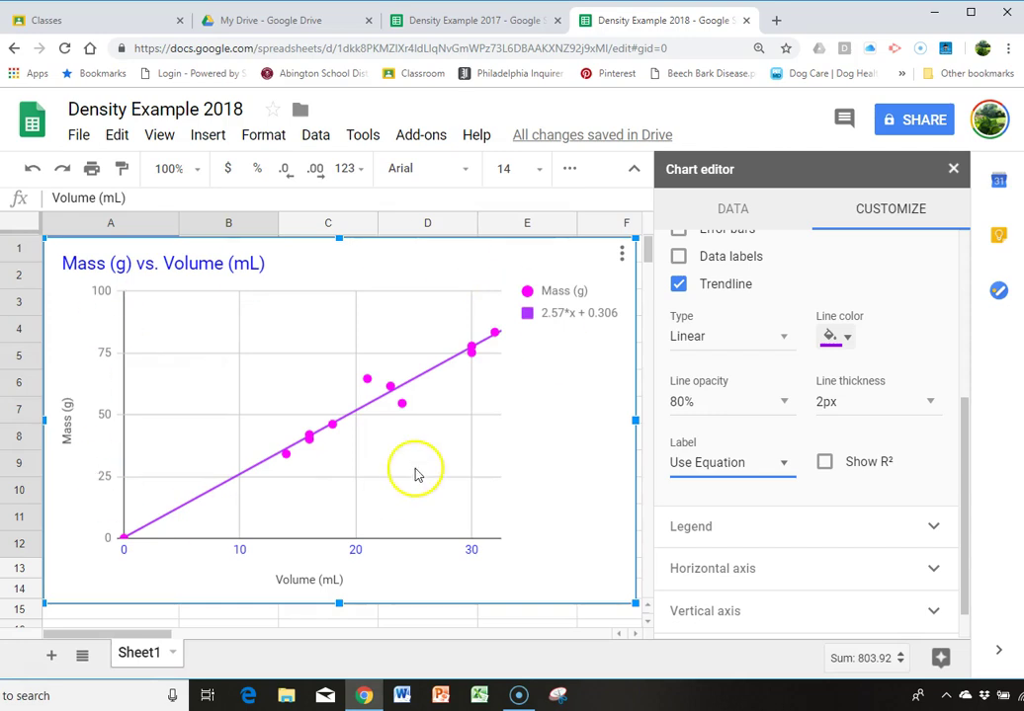
Open a new Chrome tab and bring up the Apps list to launch Google Docs.
left_click(779, 26)
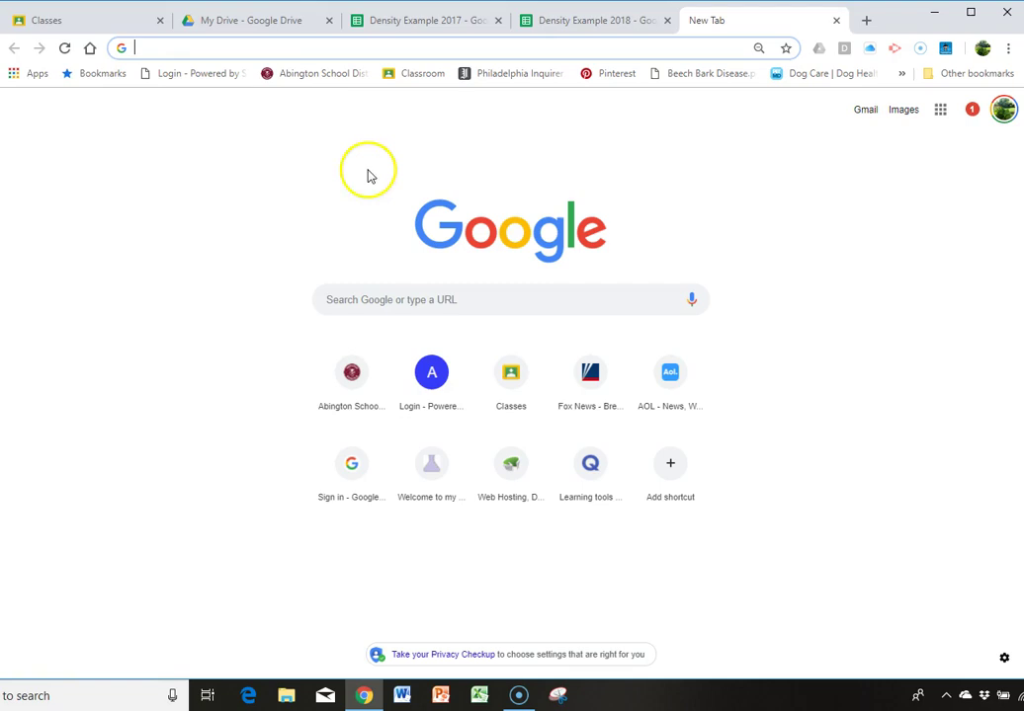
left_click(19, 73)
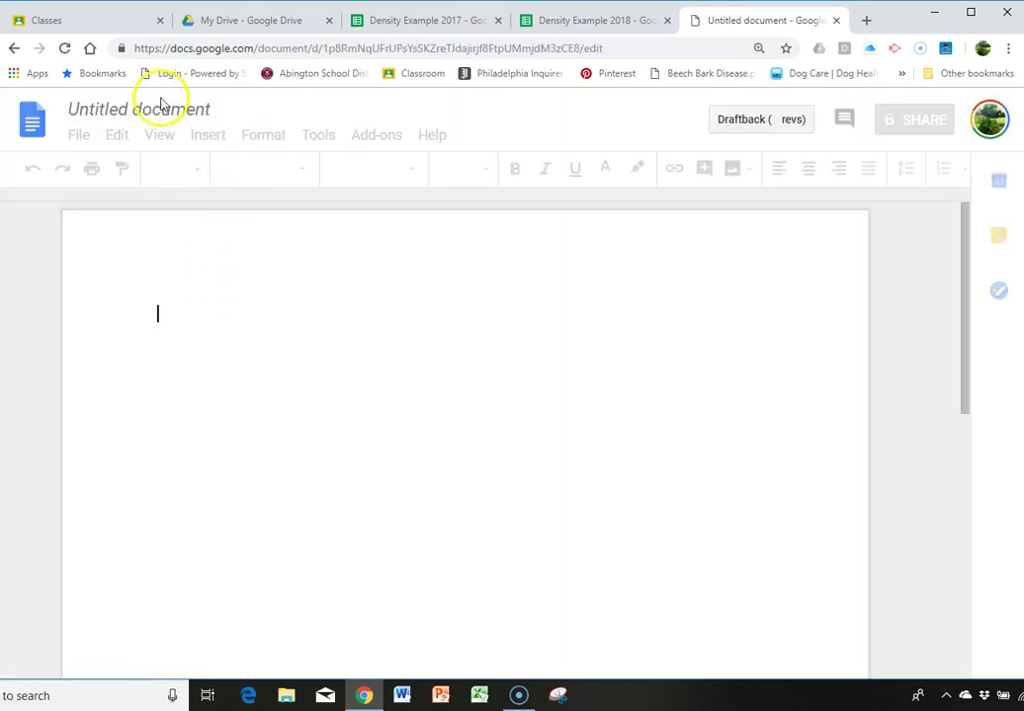
Rename the document to 'Density 2018 Example'.
left_click(161, 112)
type("Density")
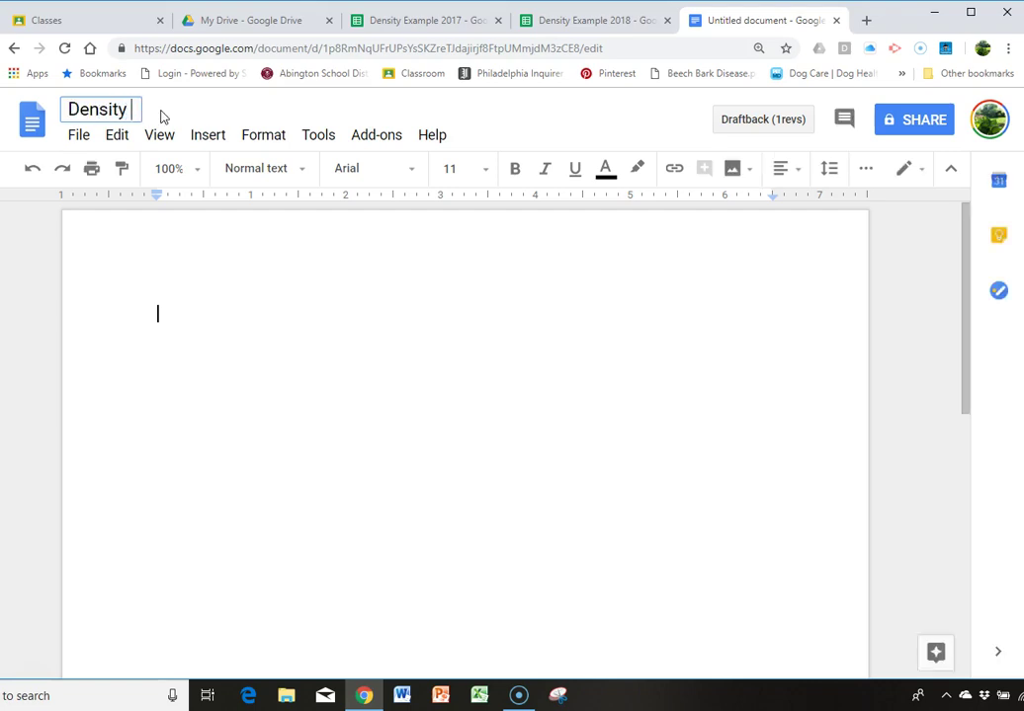
type(" 2018")
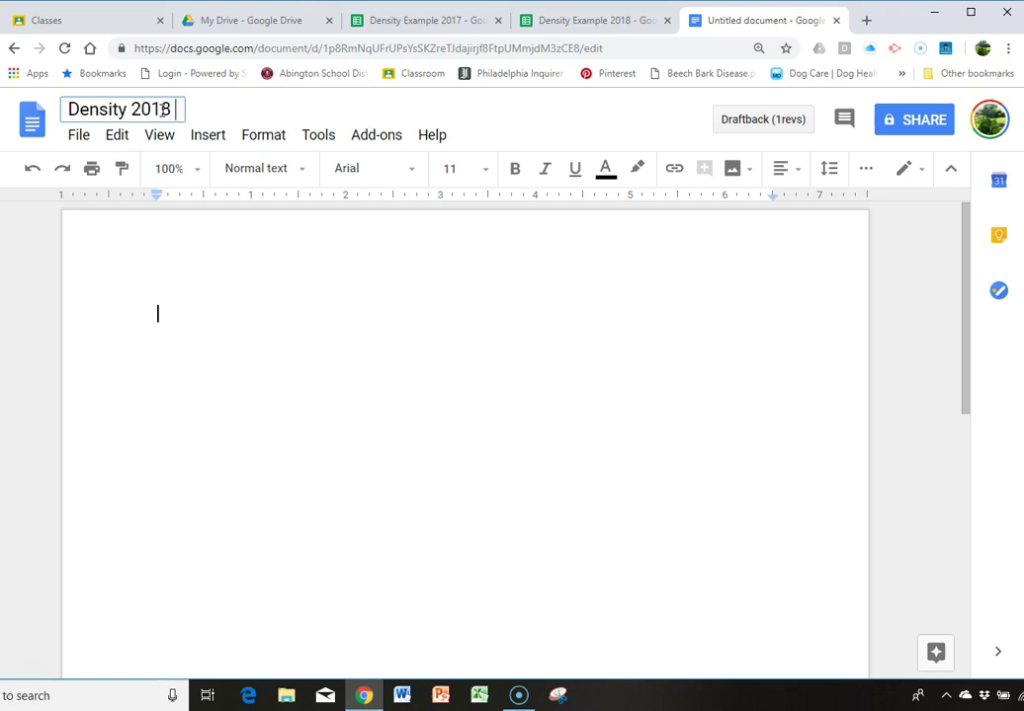
type(" Example")
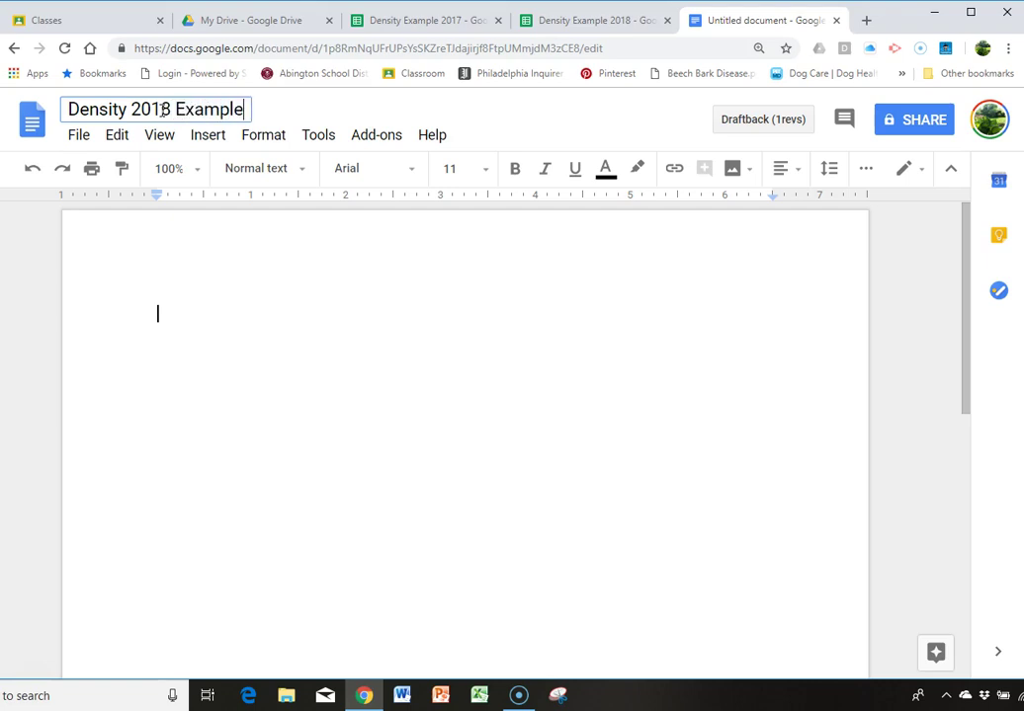
left_click(158, 314)
Type 'Data:' and start 'Class Data for Aluminum' on the next line.
type("D")
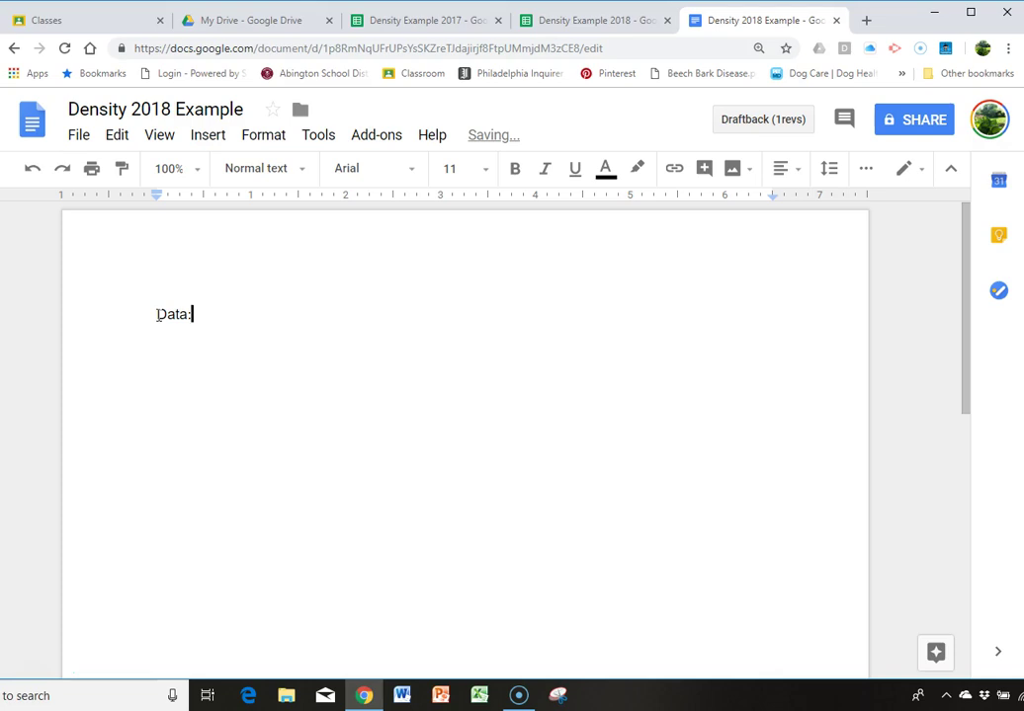
type("ata:")
key("Return")
triple_click(158, 314)
type("Class")
key("BackSpace")
type("Data:")
key("Return")
type("C")
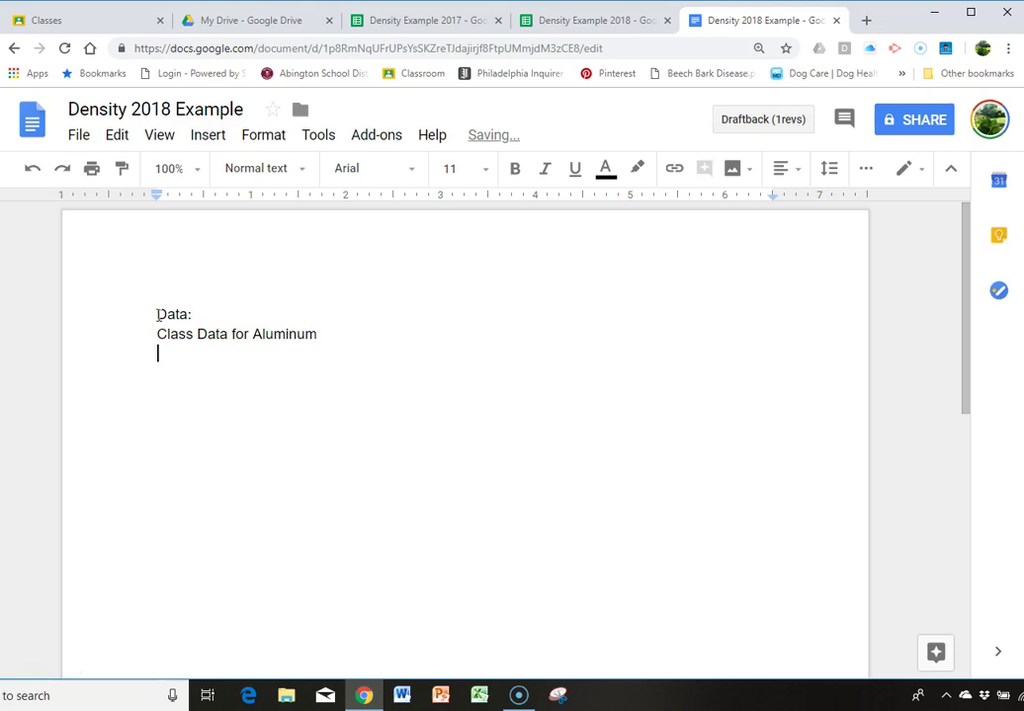
Import the linked Mass (g) vs. Volume (mL) chart from Density Example 2018.
left_click(220, 138)
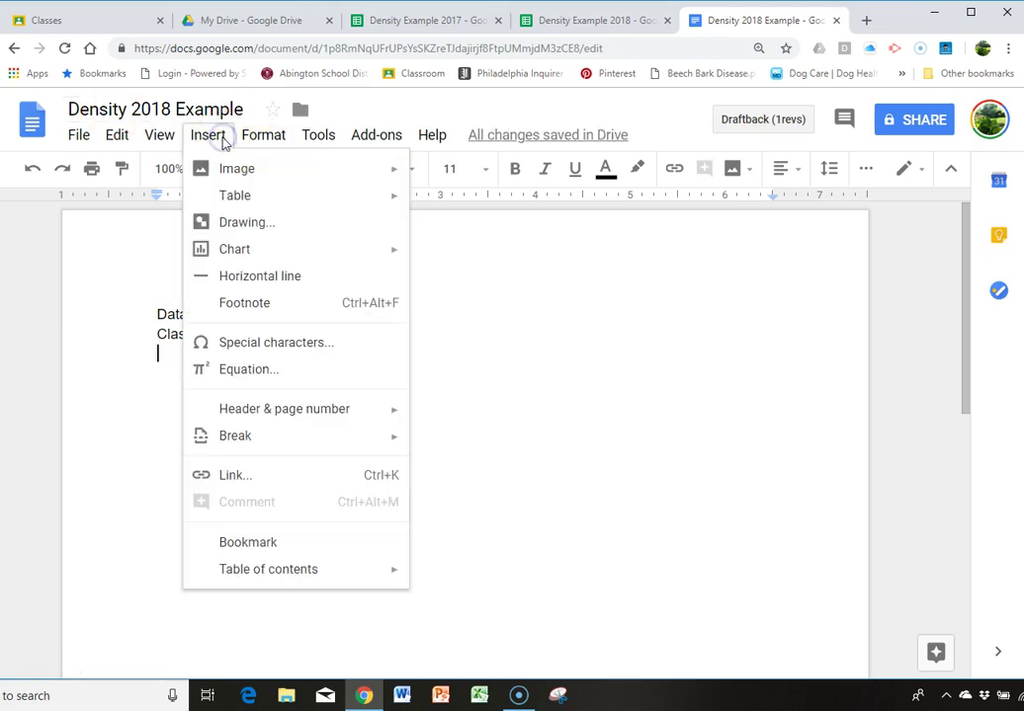
mouse_move(247, 257)
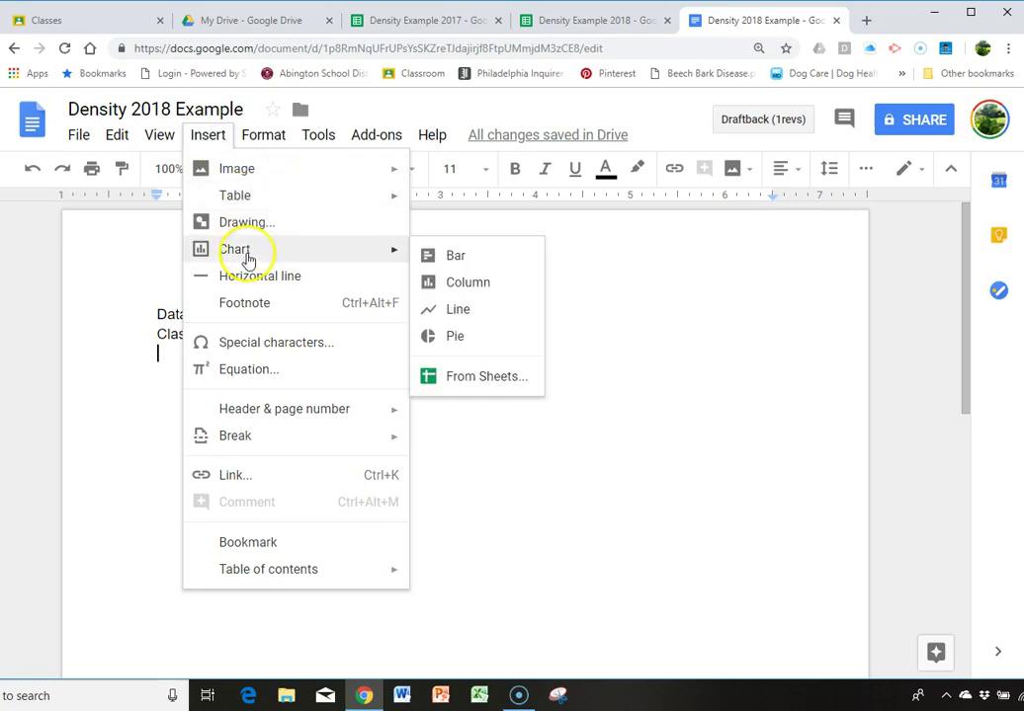
left_click(498, 378)
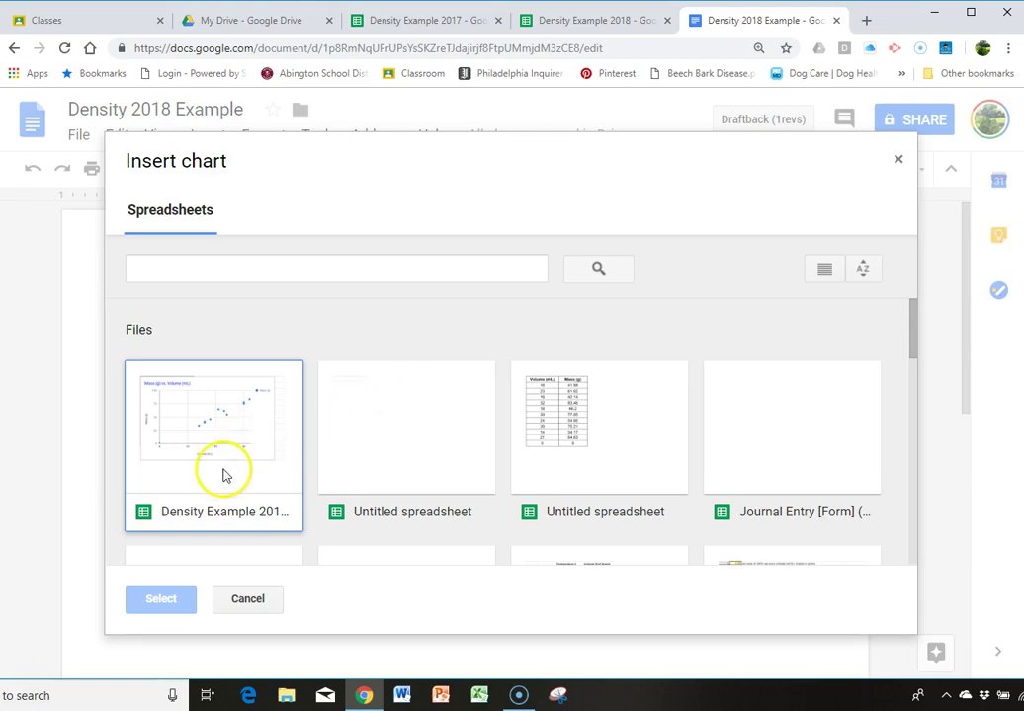
left_click(233, 433)
left_click(235, 433)
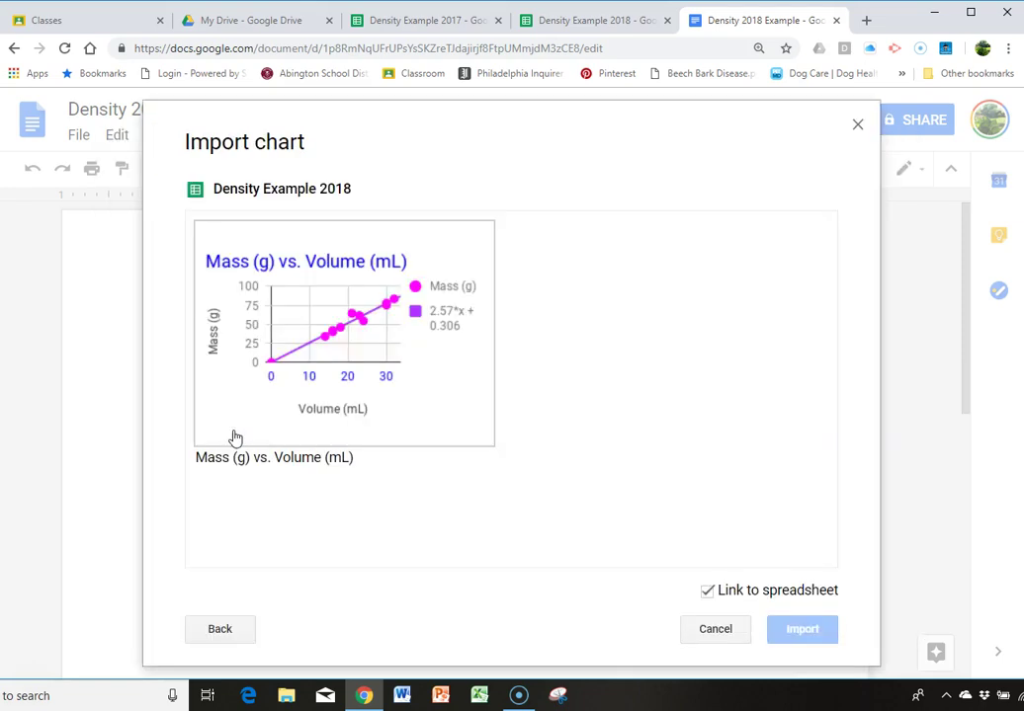
left_click(439, 395)
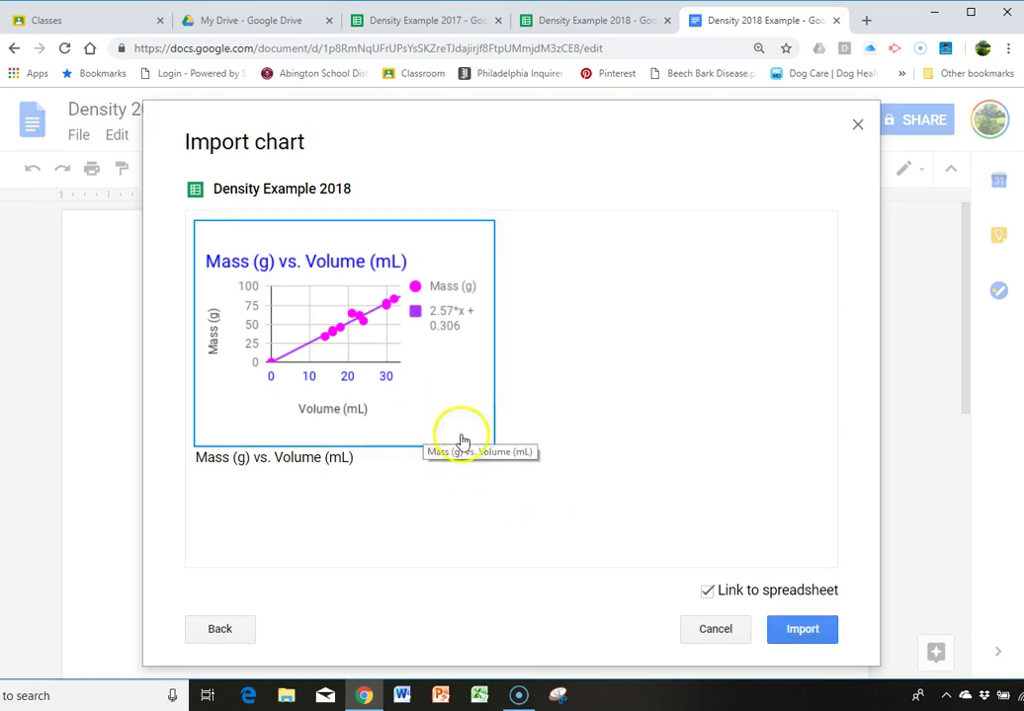
left_click(812, 639)
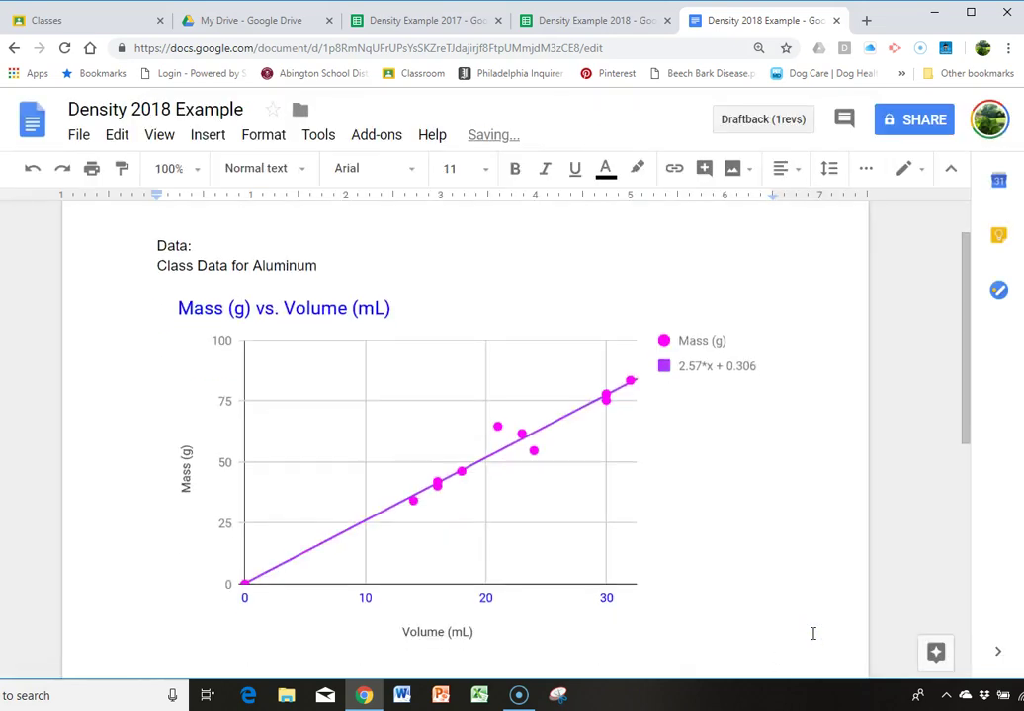
left_click(784, 616)
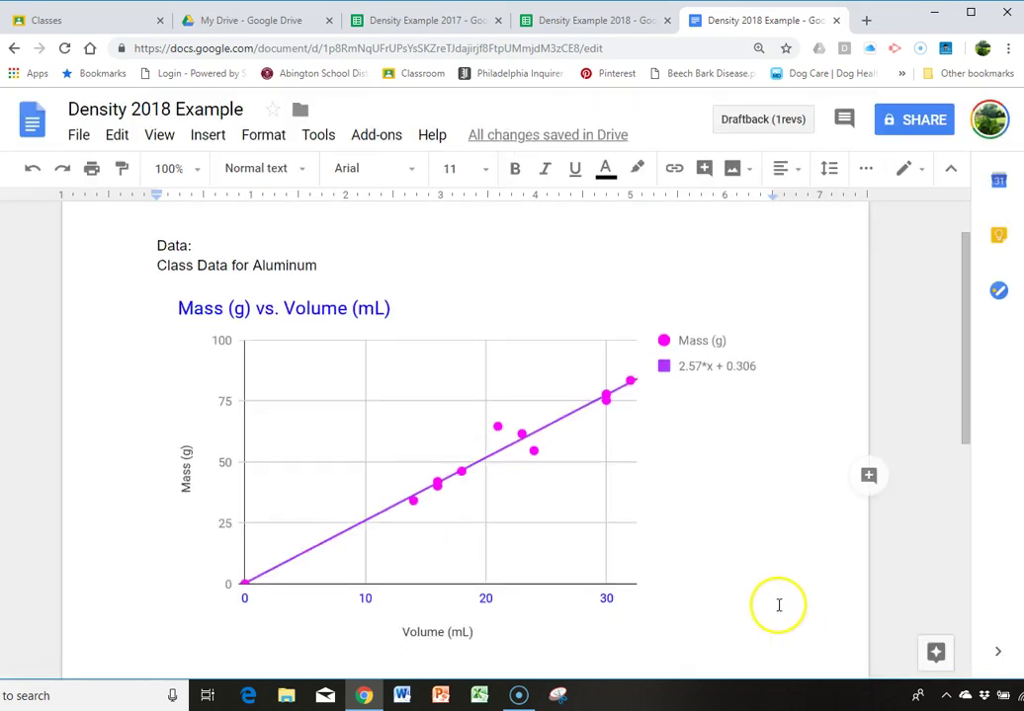
scroll(779, 604, "down", 1)
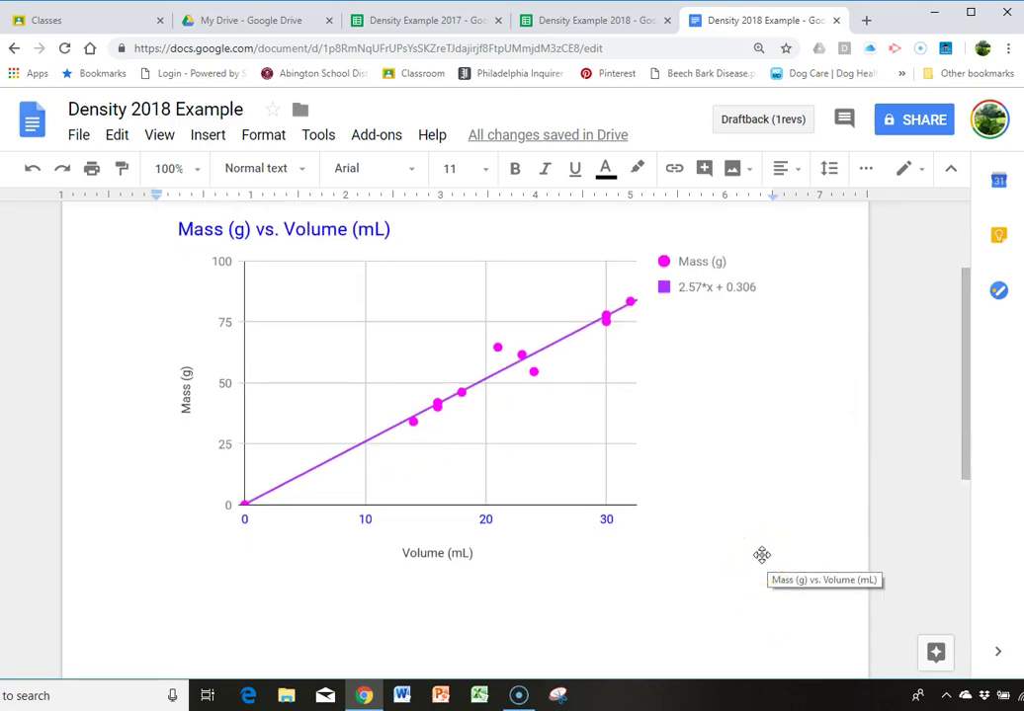
left_click(733, 550)
left_click(719, 541)
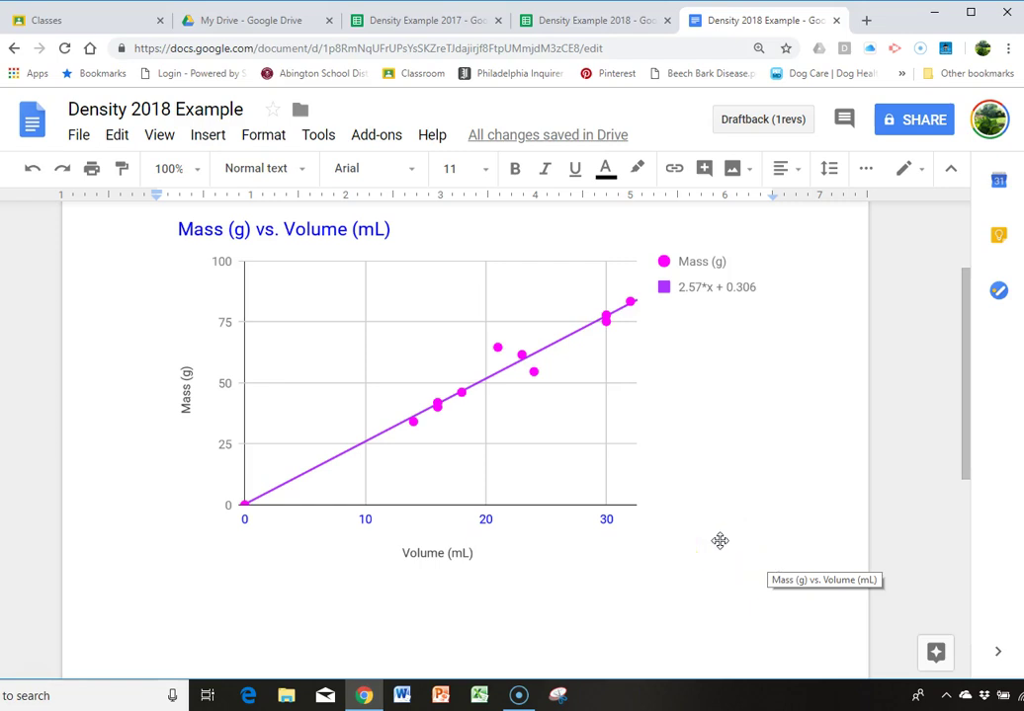